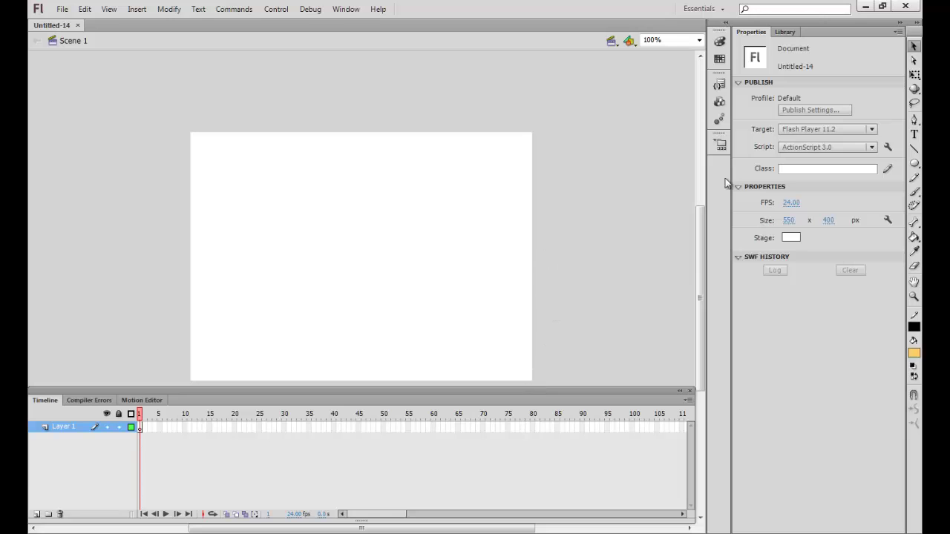
Draw a circle on the stage's left with the Oval Tool, filled orange with a thick black outline.
{"action": "left_click_drag", "start_coordinate": [705, 231], "coordinate": [704, 248]}
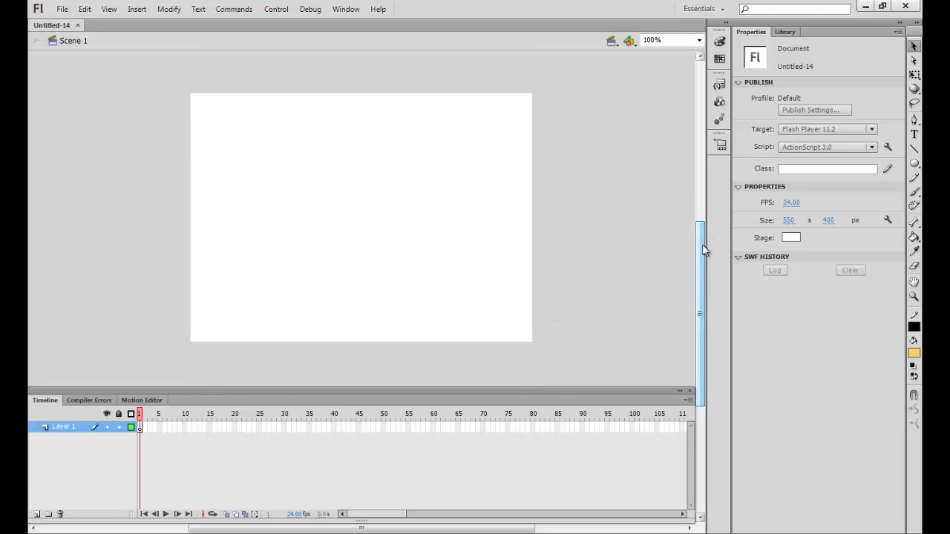
{"action": "left_click", "coordinate": [915, 164]}
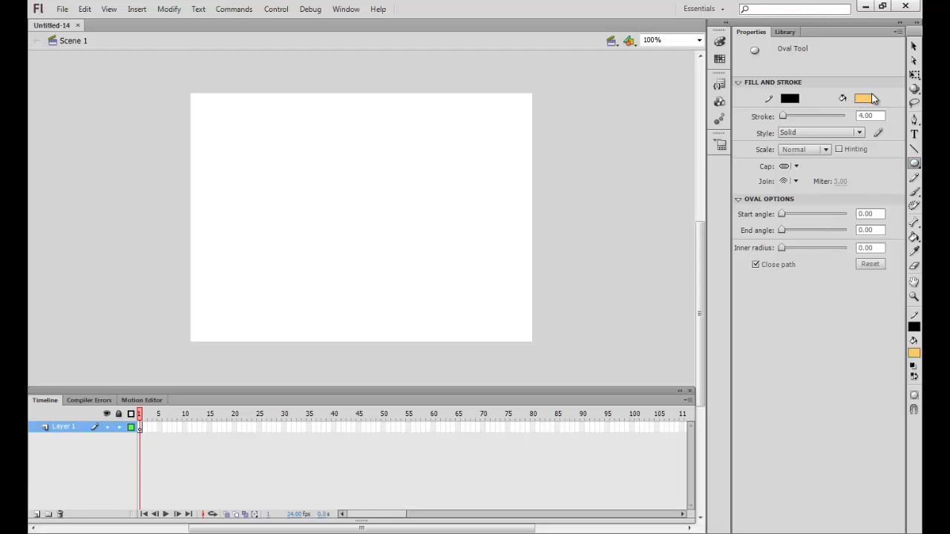
{"action": "mouse_move", "coordinate": [228, 179]}
{"action": "left_mouse_down"}
{"action": "mouse_move", "coordinate": [257, 197]}
{"action": "mouse_move", "coordinate": [300, 258]}
{"action": "left_mouse_up"}
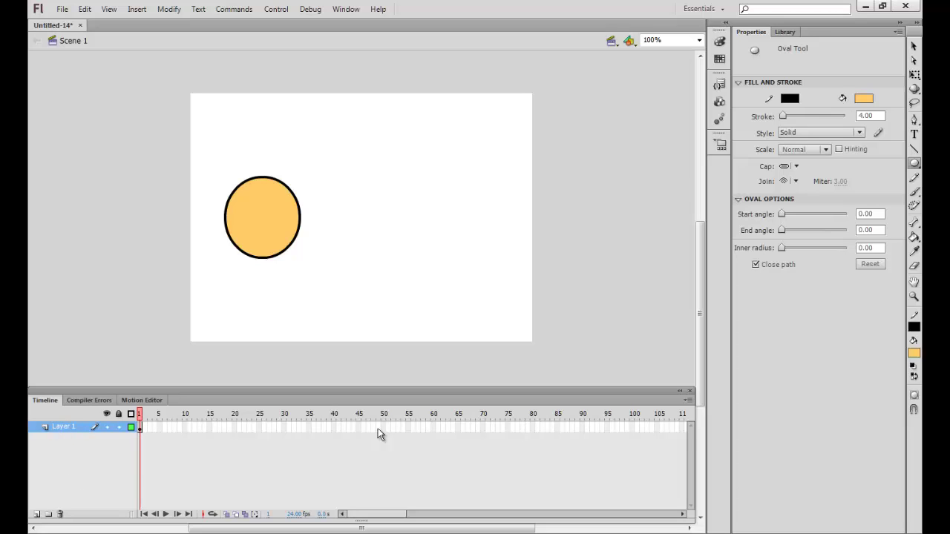
Insert a keyframe at frame 40 and nudge the circle to the stage's right with Shift+Right.
{"action": "right_click", "coordinate": [333, 428]}
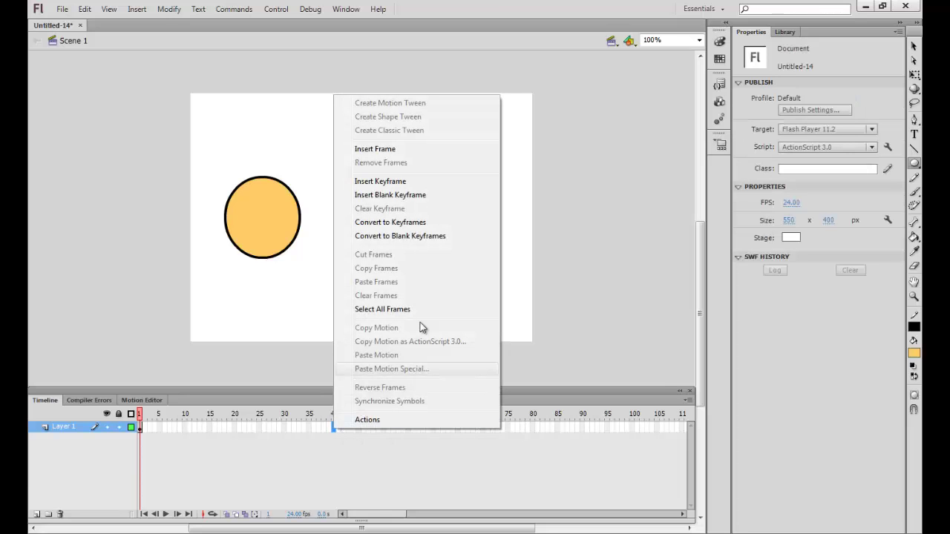
{"action": "left_click", "coordinate": [392, 183]}
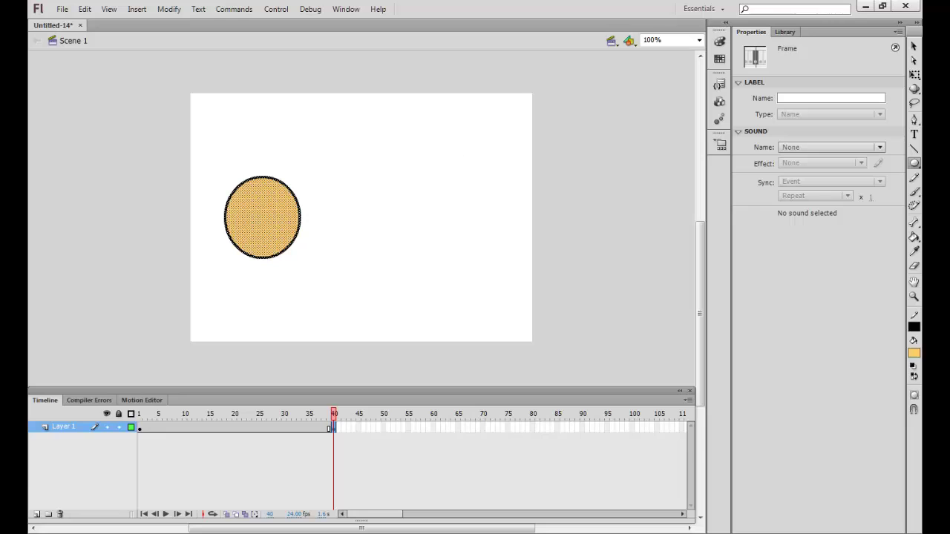
{"action": "left_click", "coordinate": [914, 46]}
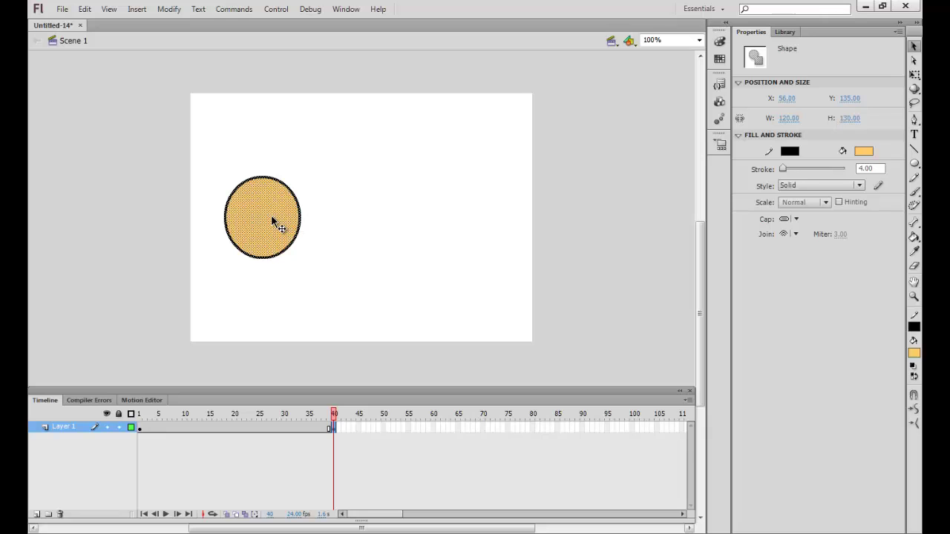
{"action": "key", "text": "shift+Right"}
{"action": "key", "text": "shift+Right"}
{"action": "key", "text": "shift+Right"}
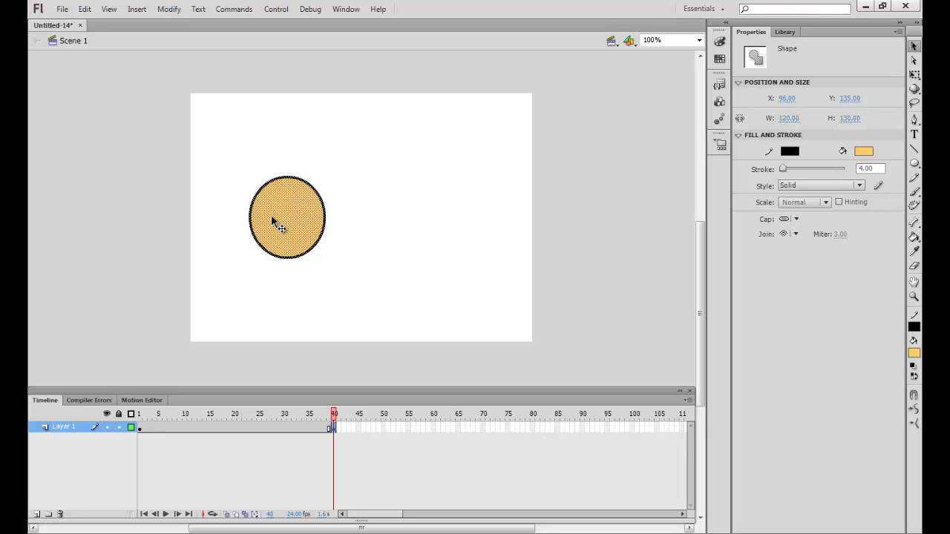
{"action": "key", "text": "shift+Right"}
{"action": "key", "text": "shift+Right"}
{"action": "key", "text": "shift+Right"}
{"action": "key", "text": "shift+Right"}
{"action": "key", "text": "shift+Right"}
{"action": "key", "text": "shift+Right"}
{"action": "key", "text": "shift+Right"}
{"action": "key", "text": "shift+Right"}
{"action": "key", "text": "shift+Right"}
{"action": "key", "text": "shift+Right"}
{"action": "key", "text": "shift+Right"}
{"action": "key", "text": "shift+Right"}
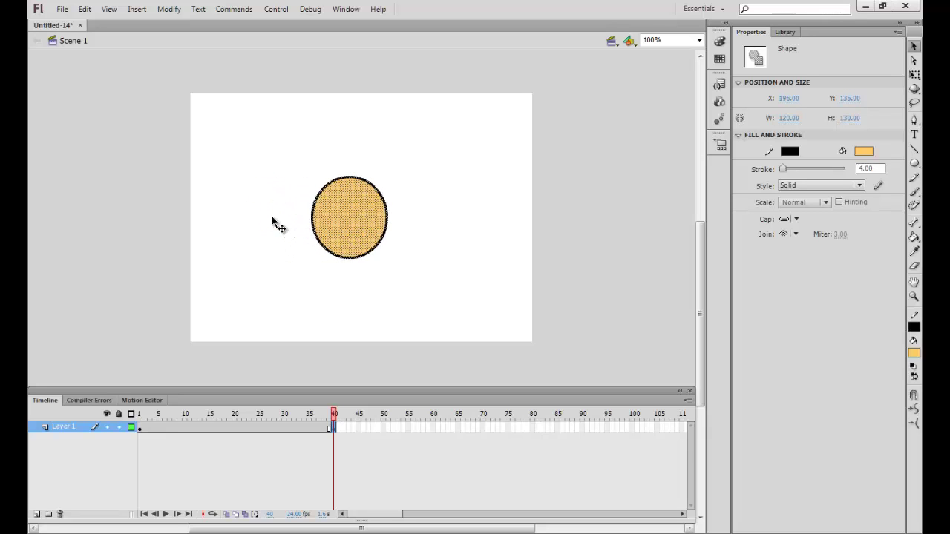
{"action": "key", "text": "shift+Right"}
{"action": "key", "text": "shift+Right"}
{"action": "key", "text": "shift+Right"}
{"action": "key", "text": "shift+Right"}
{"action": "key", "text": "shift+Right"}
{"action": "key", "text": "shift+Right"}
{"action": "key", "text": "shift+Right"}
{"action": "key", "text": "shift+Right"}
{"action": "key", "text": "shift+Right"}
{"action": "key", "text": "shift+Right"}
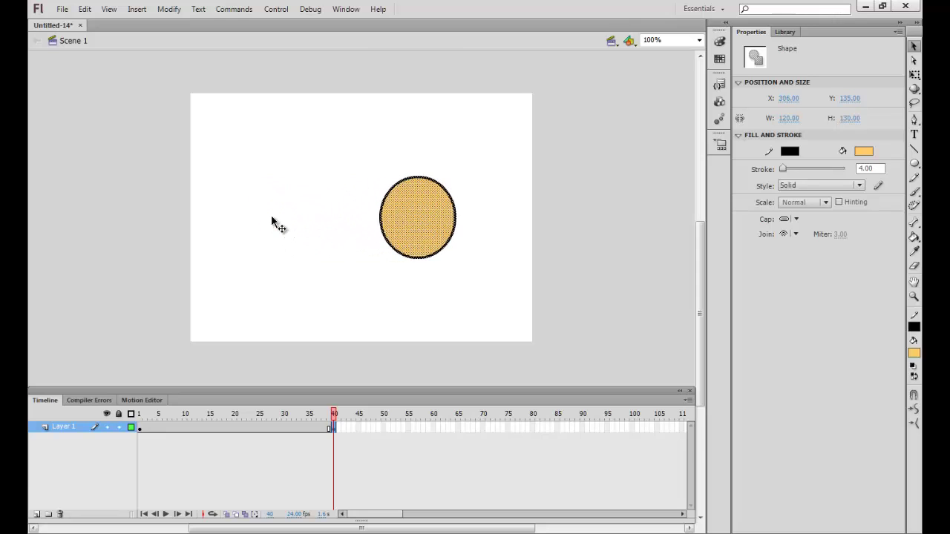
{"action": "key", "text": "shift+Right"}
{"action": "key", "text": "shift+Right"}
{"action": "key", "text": "shift+Right"}
{"action": "key", "text": "shift+Right"}
{"action": "key", "text": "shift+Right"}
{"action": "key", "text": "shift+Right"}
{"action": "key", "text": "shift+Right"}
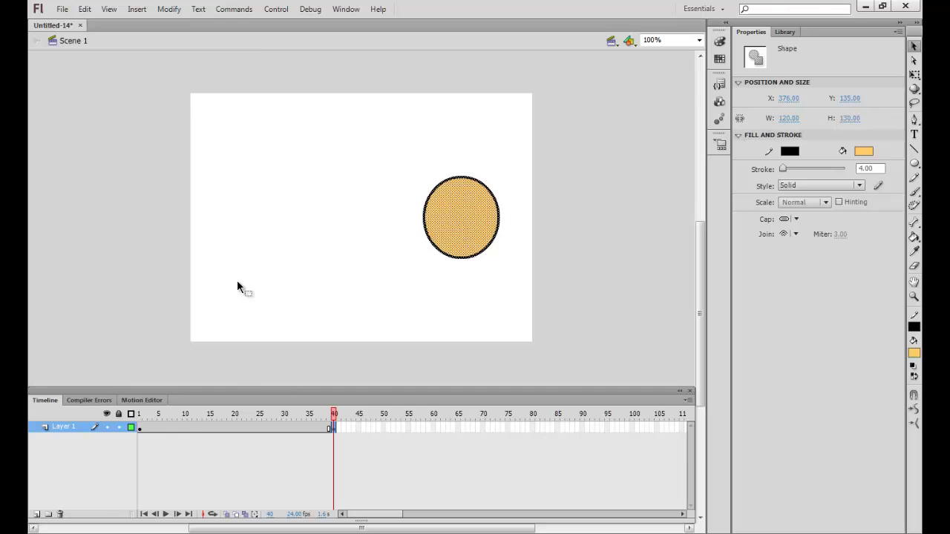
Scrub the timeline between frames 1 and 40 to review the circle's start and end positions.
{"action": "left_click", "coordinate": [327, 253]}
{"action": "mouse_move", "coordinate": [338, 417]}
{"action": "left_mouse_down"}
{"action": "mouse_move", "coordinate": [141, 433]}
{"action": "mouse_move", "coordinate": [334, 417]}
{"action": "mouse_move", "coordinate": [199, 417]}
{"action": "left_mouse_up"}
{"action": "left_click", "coordinate": [139, 418]}
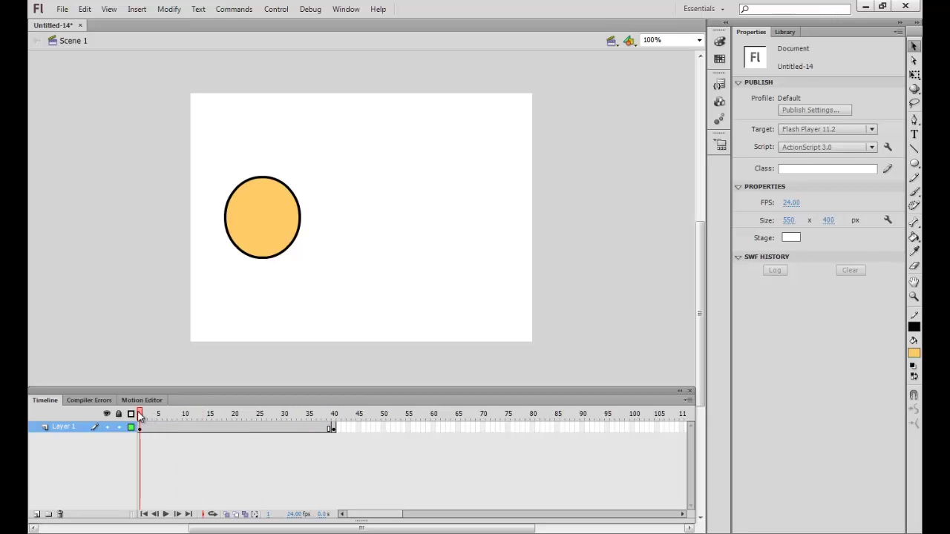
{"action": "left_click_drag", "start_coordinate": [139, 417], "coordinate": [334, 408]}
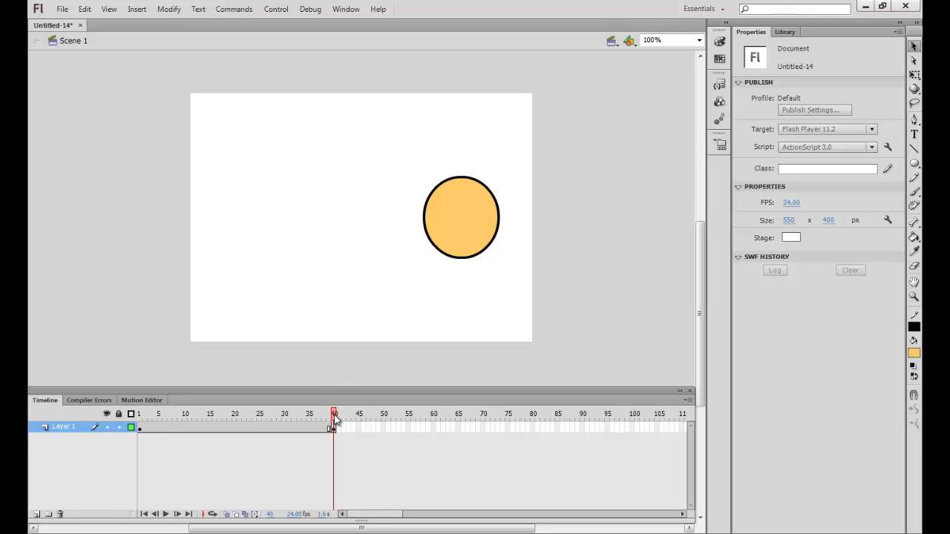
{"action": "left_click_drag", "start_coordinate": [334, 419], "coordinate": [235, 415]}
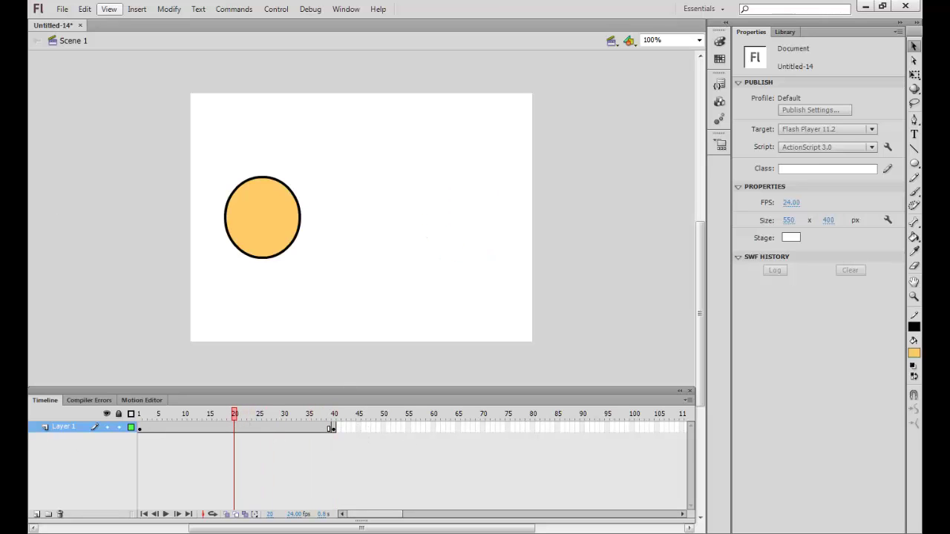
Create a classic tween across frames 1–40 and check the circle's starting position.
{"action": "right_click", "coordinate": [234, 429]}
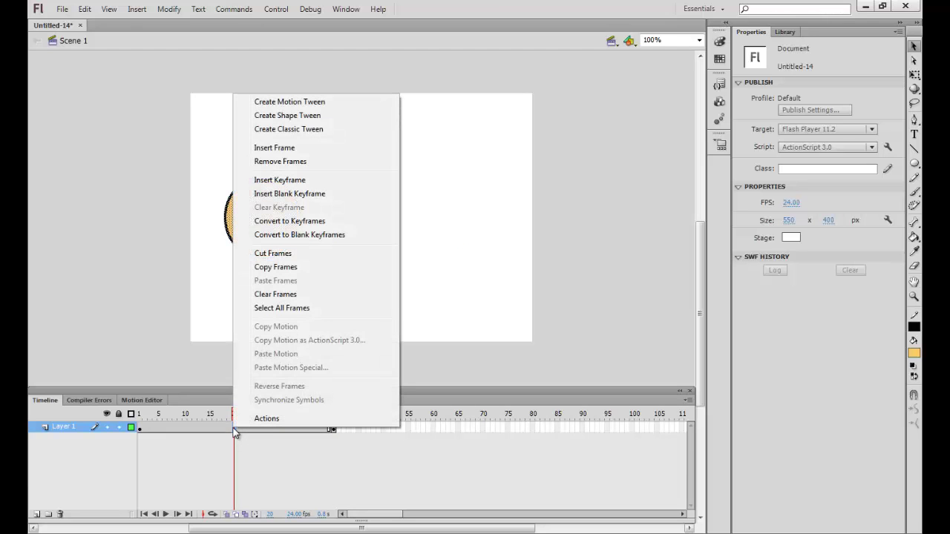
{"action": "left_click", "coordinate": [269, 131]}
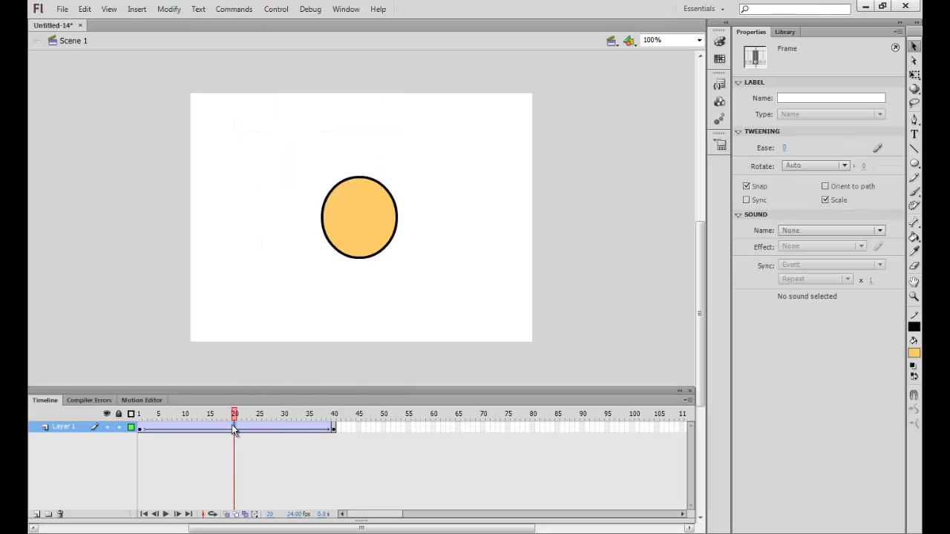
{"action": "mouse_move", "coordinate": [233, 416]}
{"action": "left_mouse_down"}
{"action": "mouse_move", "coordinate": [140, 417]}
{"action": "mouse_move", "coordinate": [335, 409]}
{"action": "left_mouse_up"}
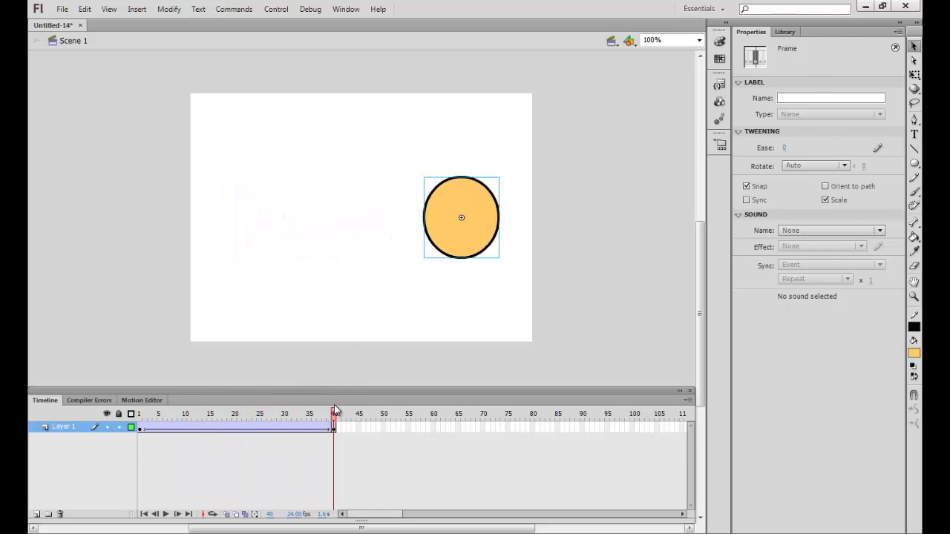
{"action": "left_click", "coordinate": [326, 364]}
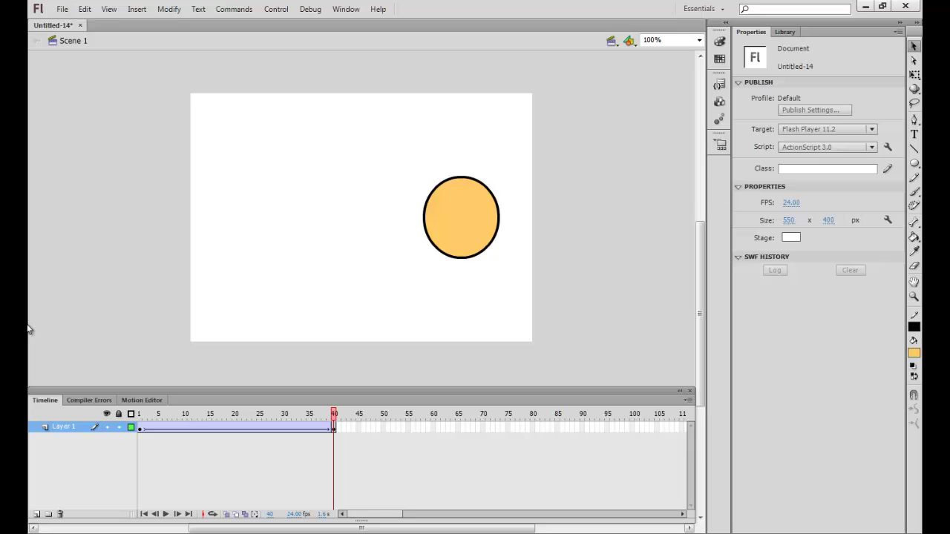
Preview the animation with Ctrl+Enter, then set the frame rate to 12 fps.
{"action": "key", "text": "ctrl+Return"}
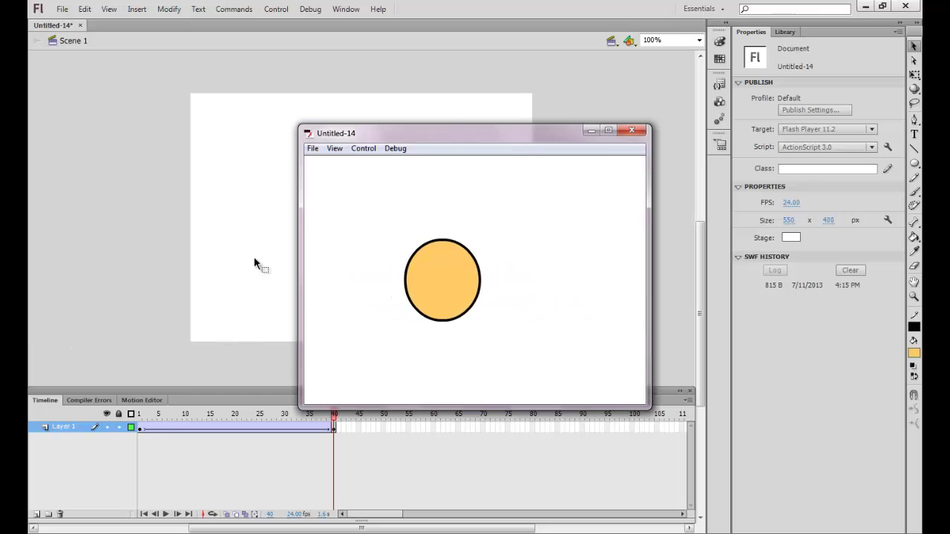
{"action": "left_click", "coordinate": [636, 132]}
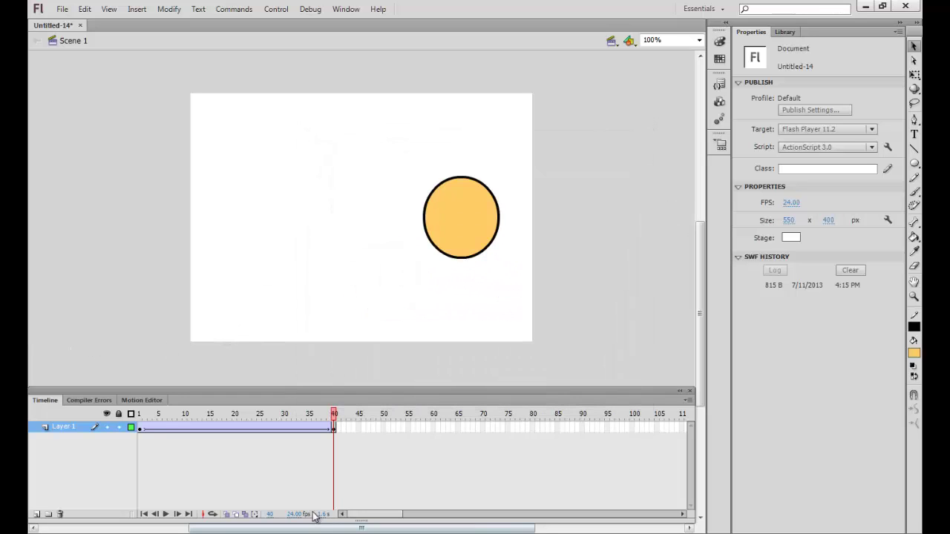
{"action": "left_click", "coordinate": [294, 515]}
{"action": "type", "text": "12"}
{"action": "left_click", "coordinate": [347, 340]}
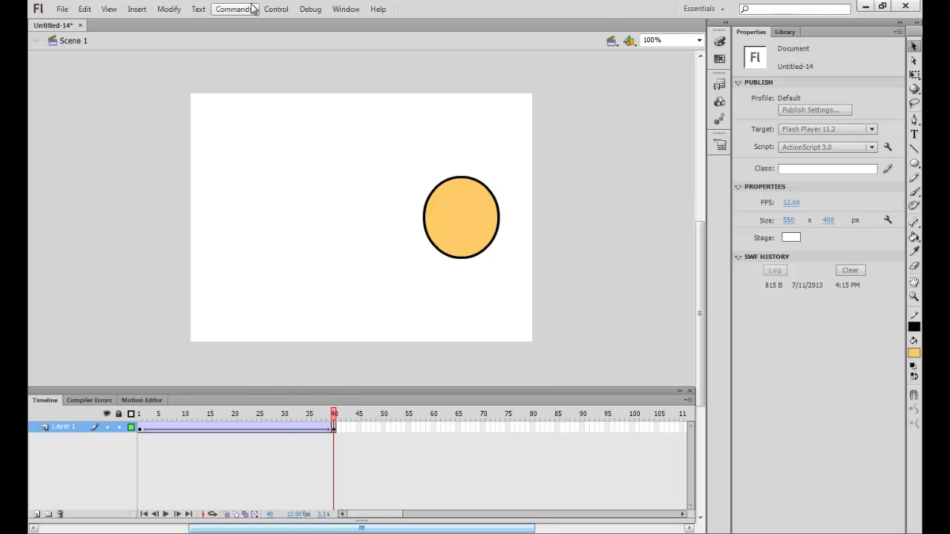
Test the movie again at 12 fps from the Control menu and close the preview.
{"action": "left_click", "coordinate": [274, 9]}
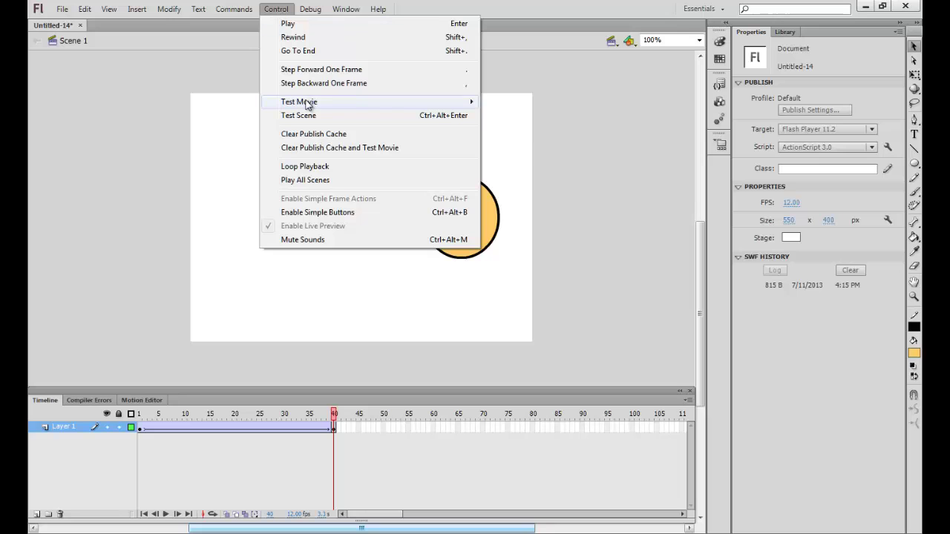
{"action": "mouse_move", "coordinate": [299, 102]}
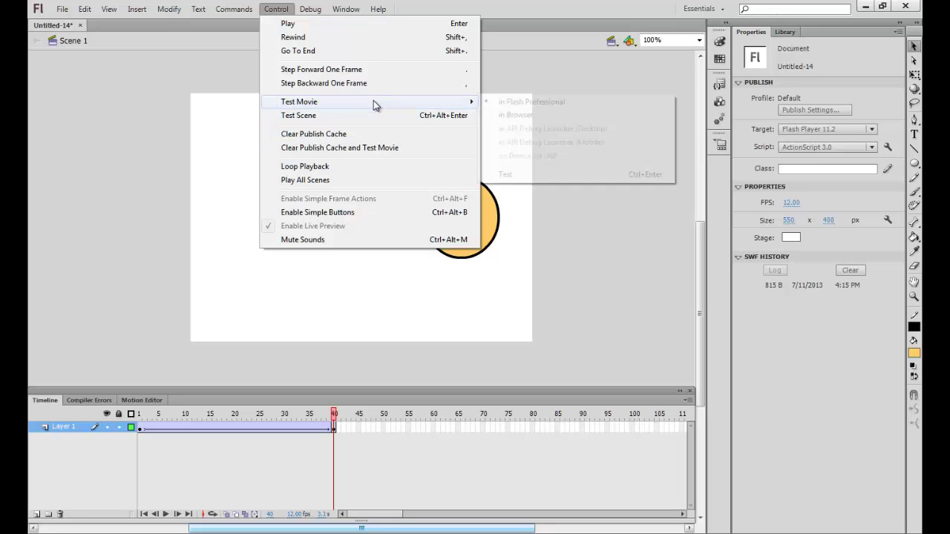
{"action": "left_click", "coordinate": [517, 175]}
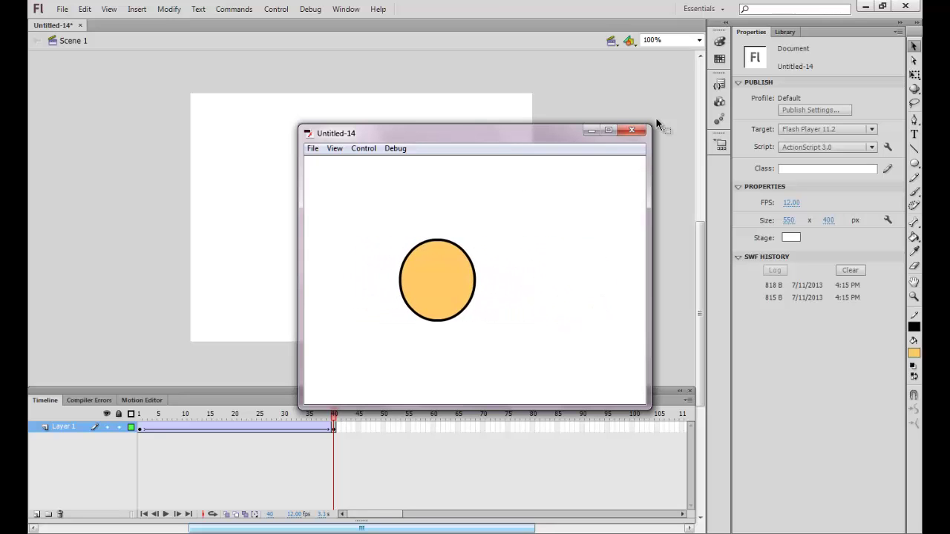
{"action": "left_click", "coordinate": [631, 130]}
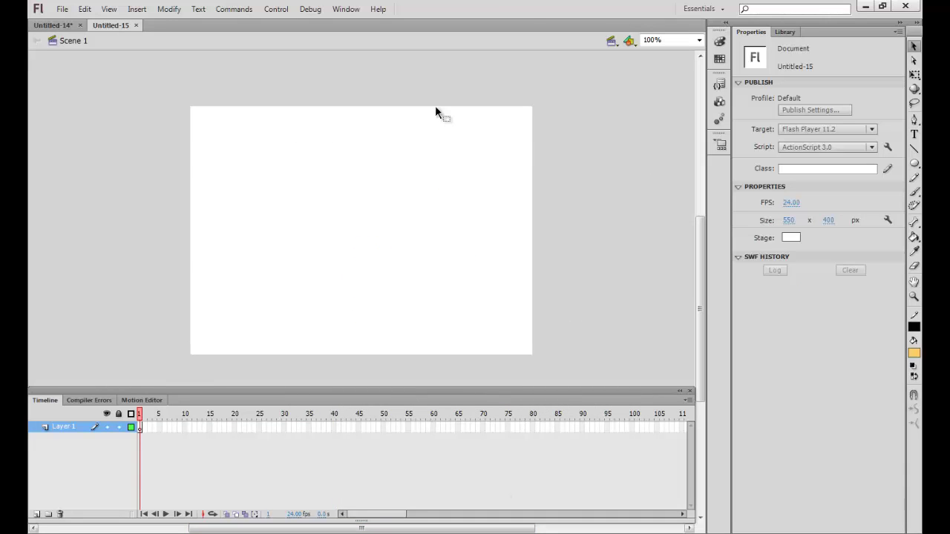
Draw an orange, black-outlined oval on the stage's left and insert a keyframe at frame 40.
{"action": "left_click", "coordinate": [916, 166]}
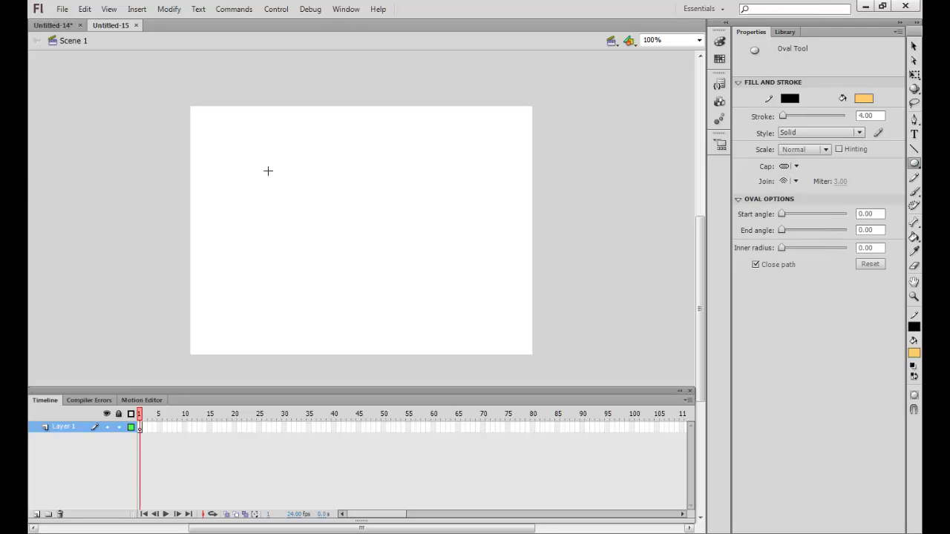
{"action": "left_click_drag", "start_coordinate": [231, 165], "coordinate": [297, 242]}
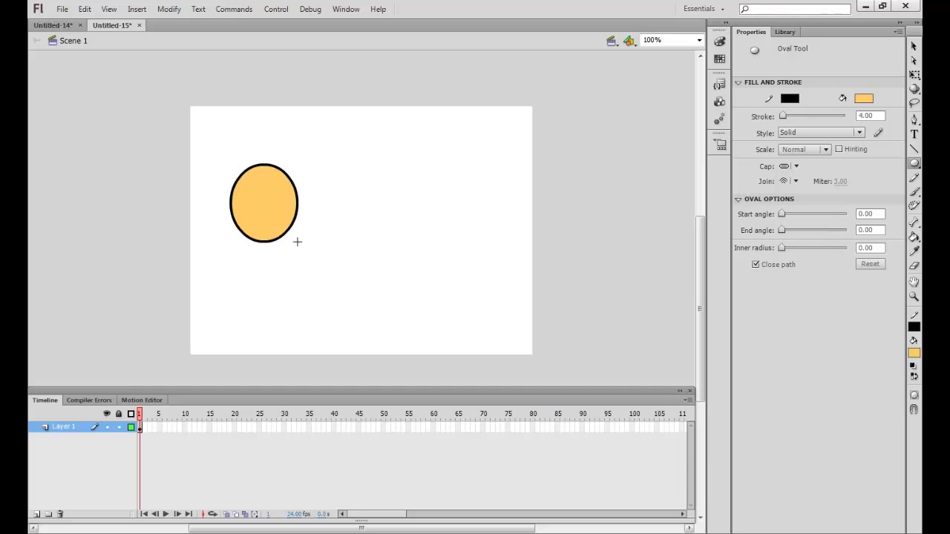
{"action": "right_click", "coordinate": [333, 431]}
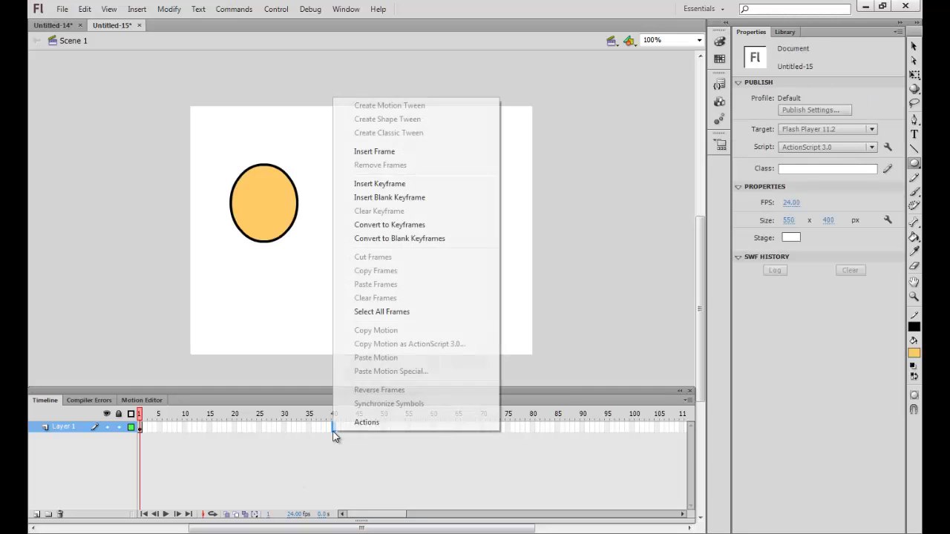
{"action": "left_click", "coordinate": [390, 184]}
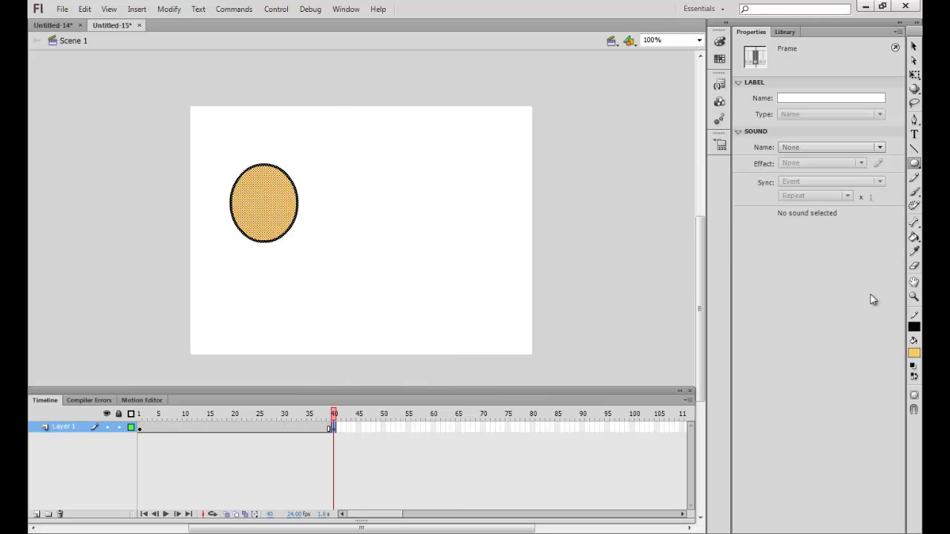
{"action": "left_click", "coordinate": [914, 164]}
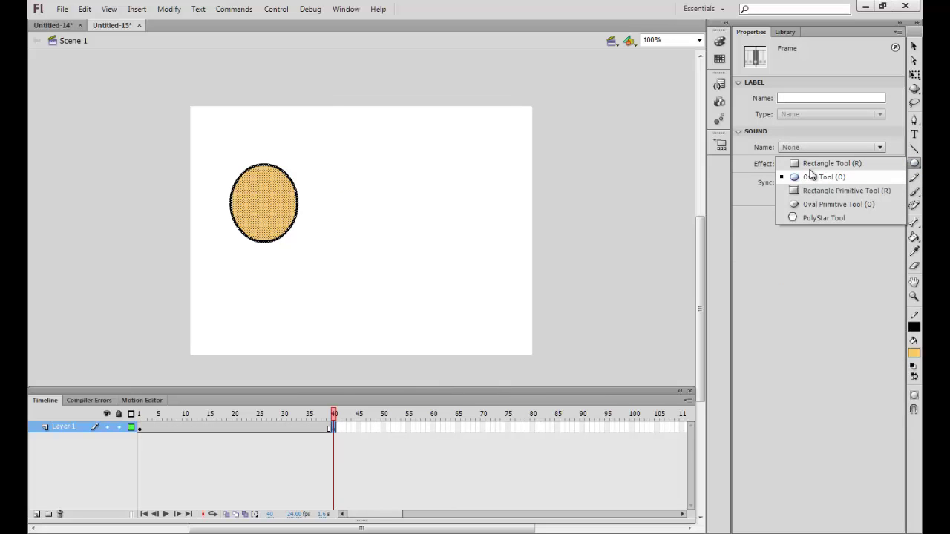
At frame 40, draw an orange rectangle on the right and delete the oval, leaving frame 1's oval intact.
{"action": "left_click", "coordinate": [814, 165]}
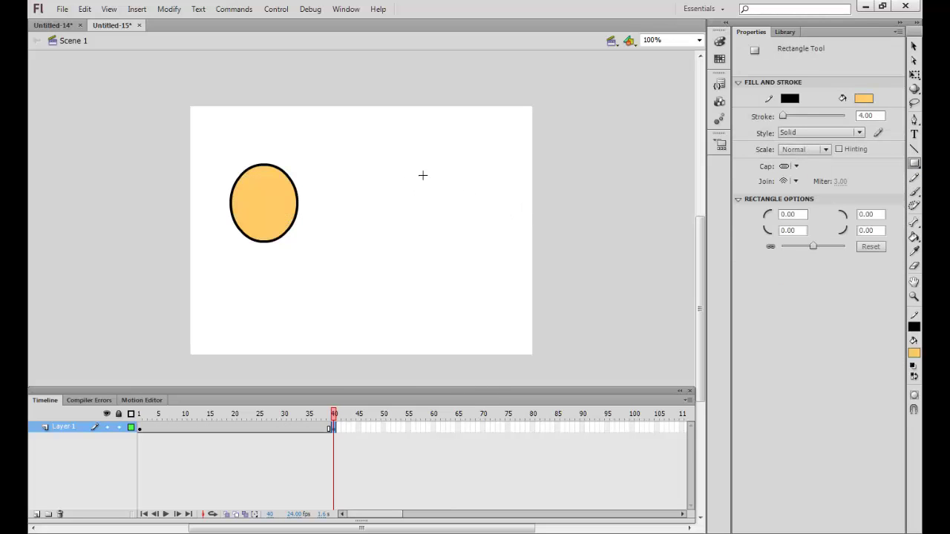
{"action": "left_click_drag", "start_coordinate": [429, 182], "coordinate": [498, 288]}
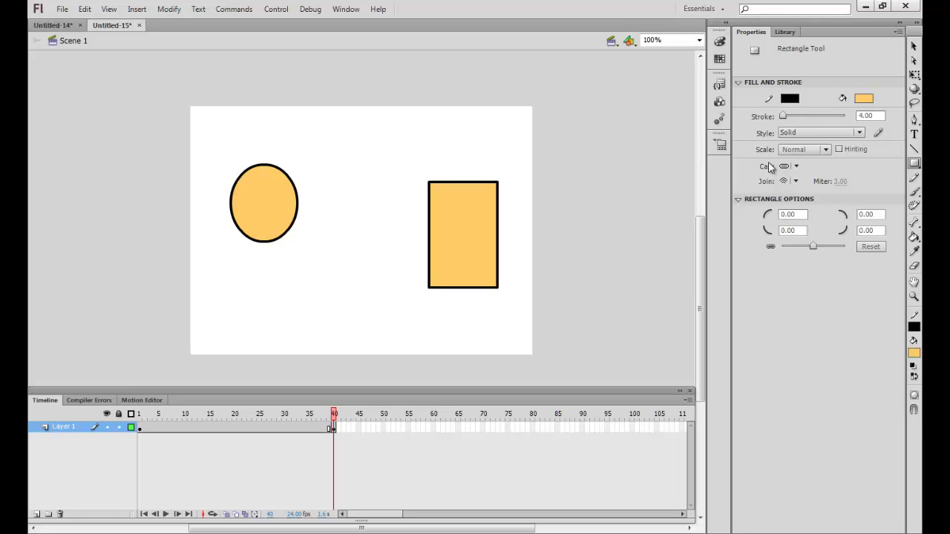
{"action": "left_click", "coordinate": [907, 45]}
{"action": "double_click", "coordinate": [237, 219]}
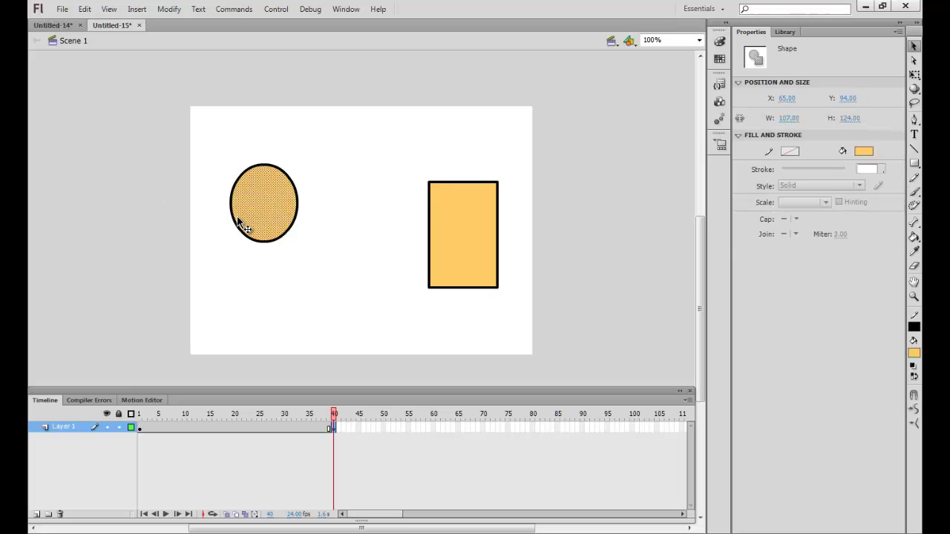
{"action": "key", "text": "Delete"}
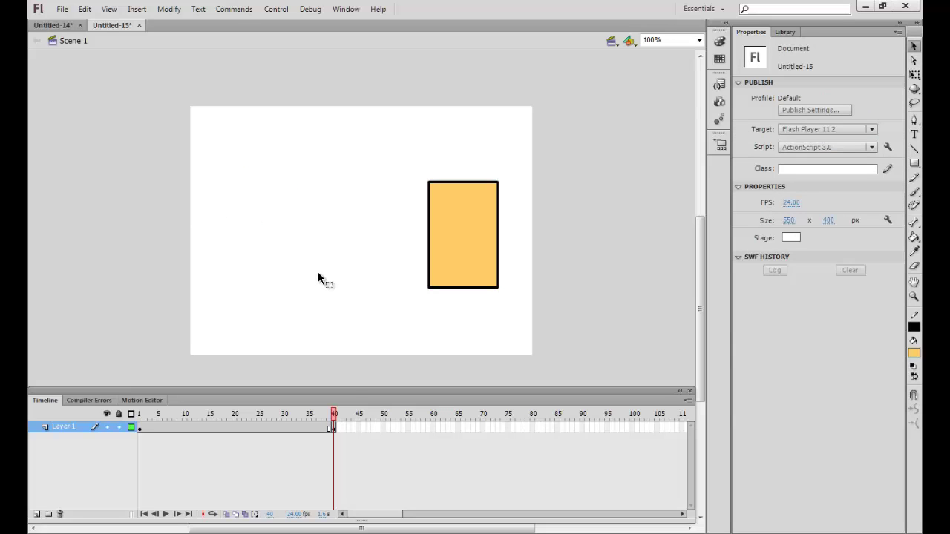
{"action": "left_click_drag", "start_coordinate": [334, 417], "coordinate": [140, 417]}
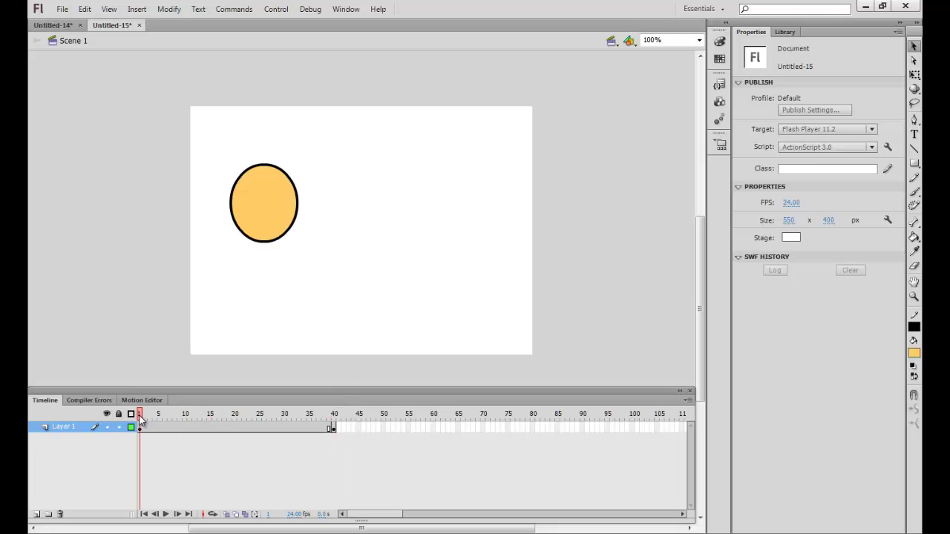
{"action": "left_click_drag", "start_coordinate": [141, 418], "coordinate": [334, 417]}
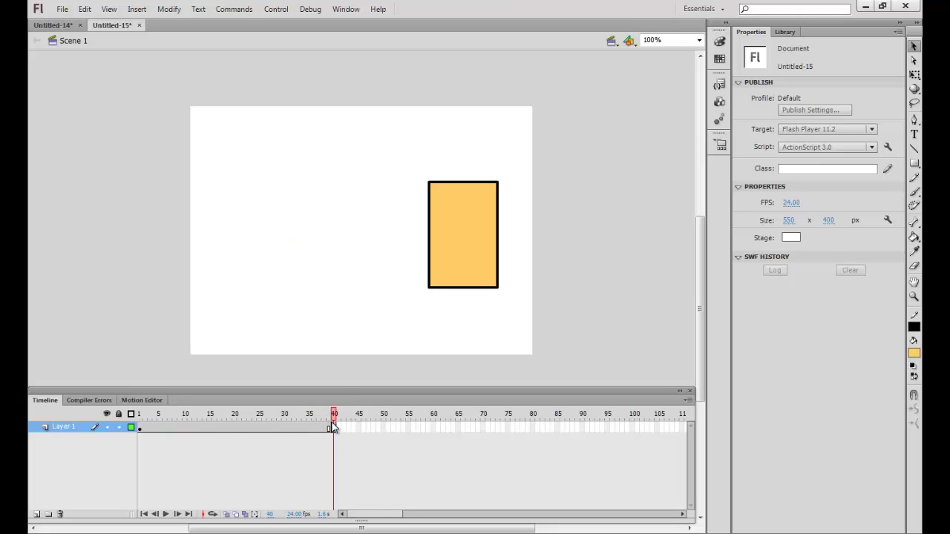
Create a shape tween over frames 1–40 morphing oval into rectangle, then test-play and scrub it.
{"action": "right_click", "coordinate": [216, 427]}
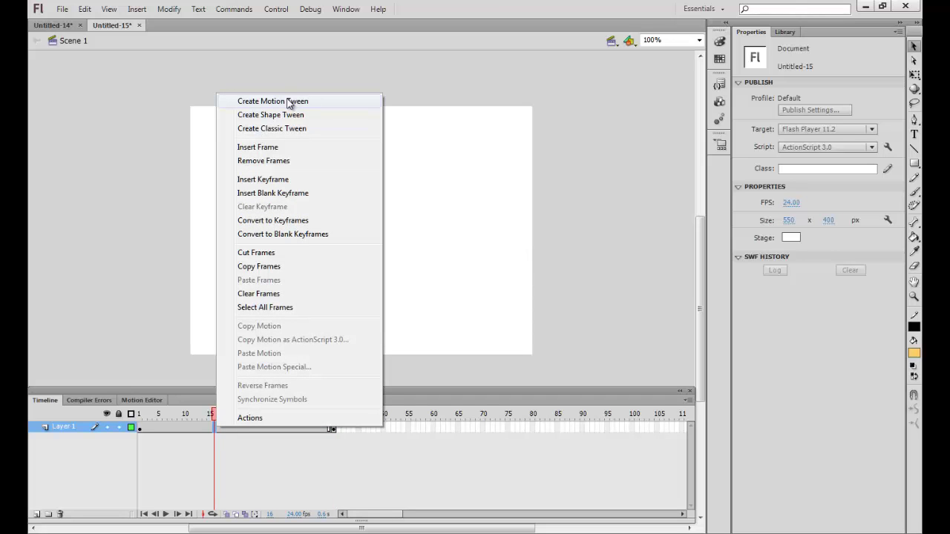
{"action": "left_click", "coordinate": [283, 114]}
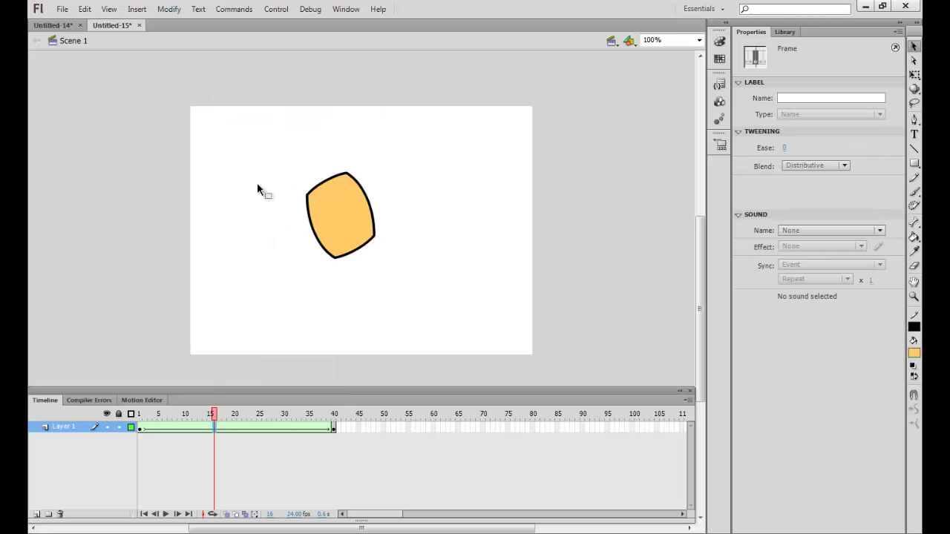
{"action": "left_click", "coordinate": [274, 8]}
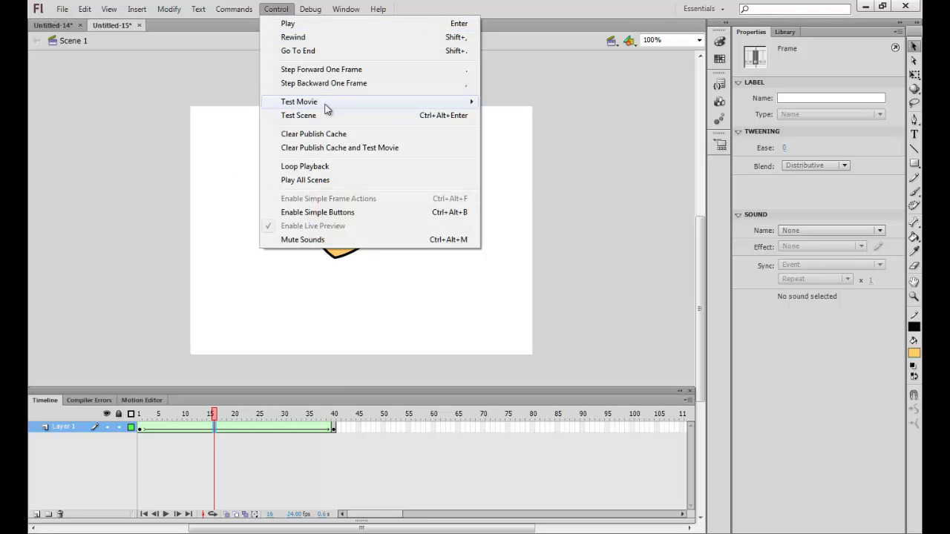
{"action": "mouse_move", "coordinate": [299, 102]}
{"action": "left_click", "coordinate": [522, 180]}
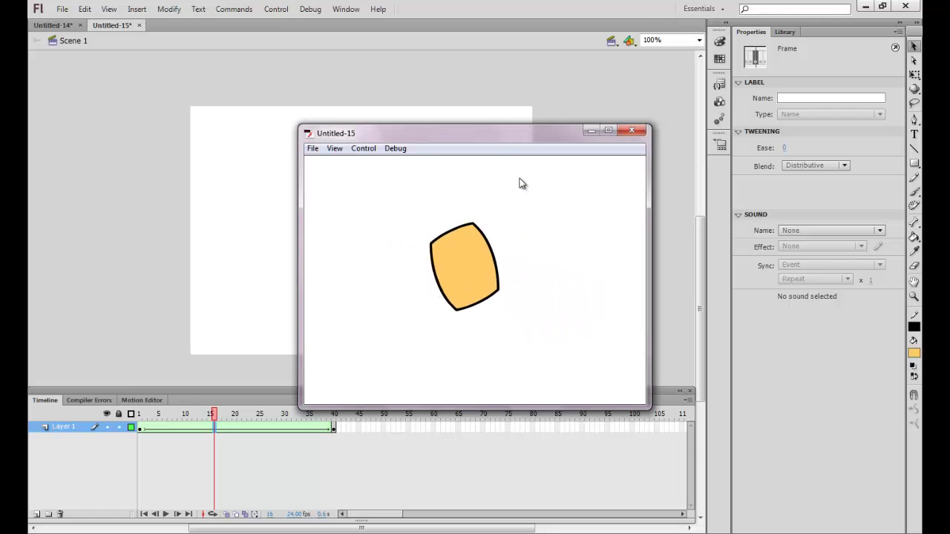
{"action": "left_click", "coordinate": [626, 129]}
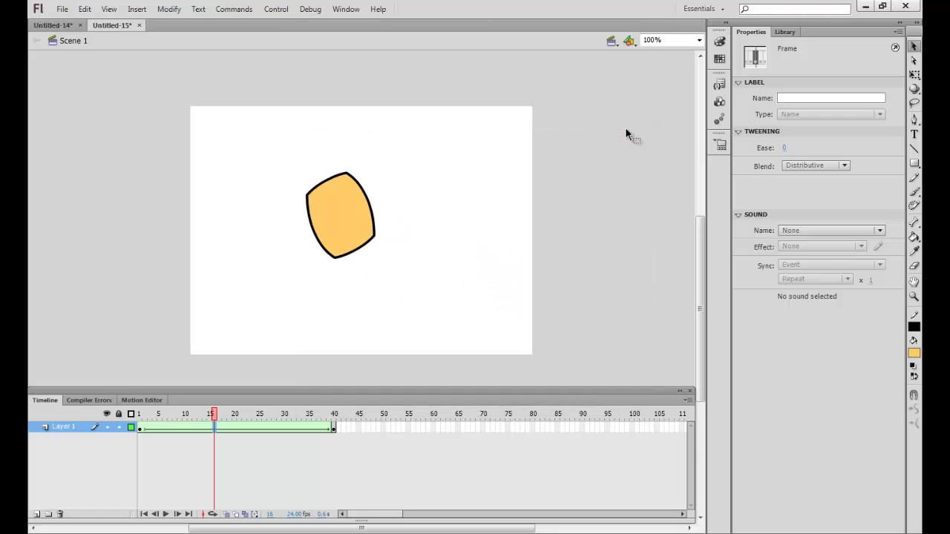
{"action": "mouse_move", "coordinate": [215, 417]}
{"action": "left_mouse_down"}
{"action": "mouse_move", "coordinate": [198, 420]}
{"action": "mouse_move", "coordinate": [334, 417]}
{"action": "left_mouse_up"}
Fill the frame-40 rectangle dark red (#660000) with the Paint Bucket, then compare with frame 1.
{"action": "left_click", "coordinate": [513, 339]}
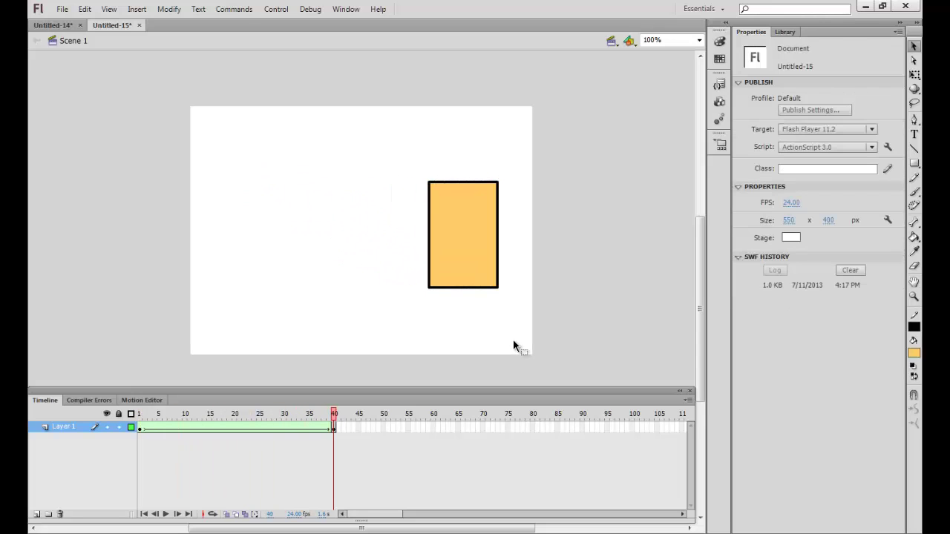
{"action": "left_click", "coordinate": [916, 351]}
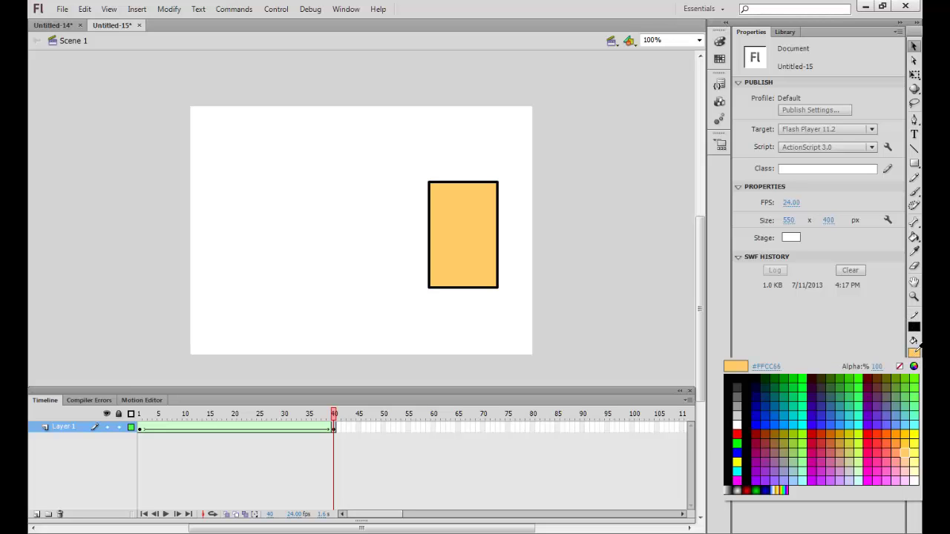
{"action": "left_click", "coordinate": [873, 383]}
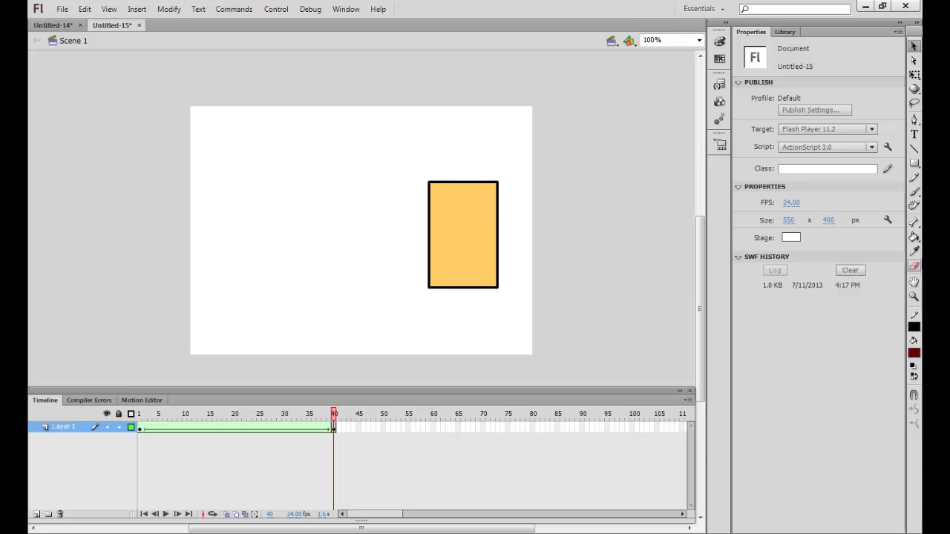
{"action": "left_click", "coordinate": [915, 236]}
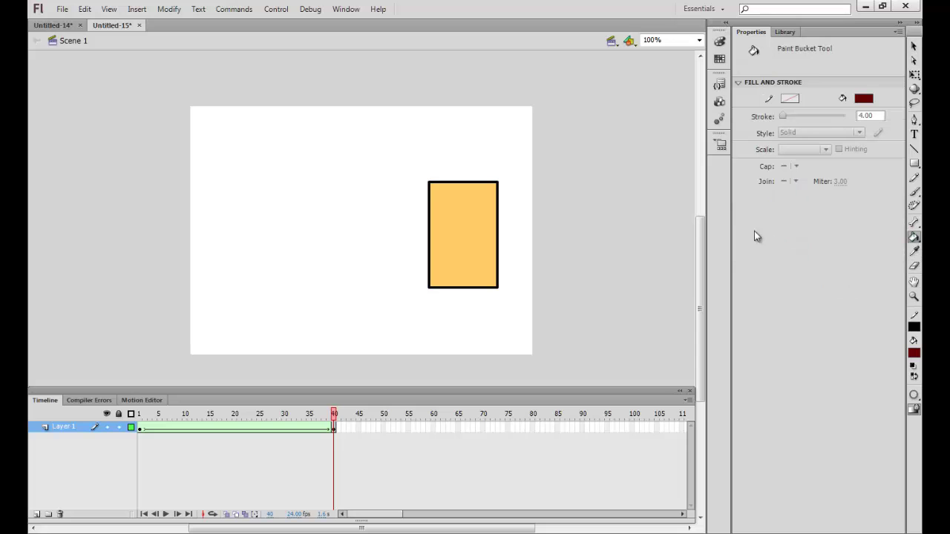
{"action": "left_click", "coordinate": [468, 252]}
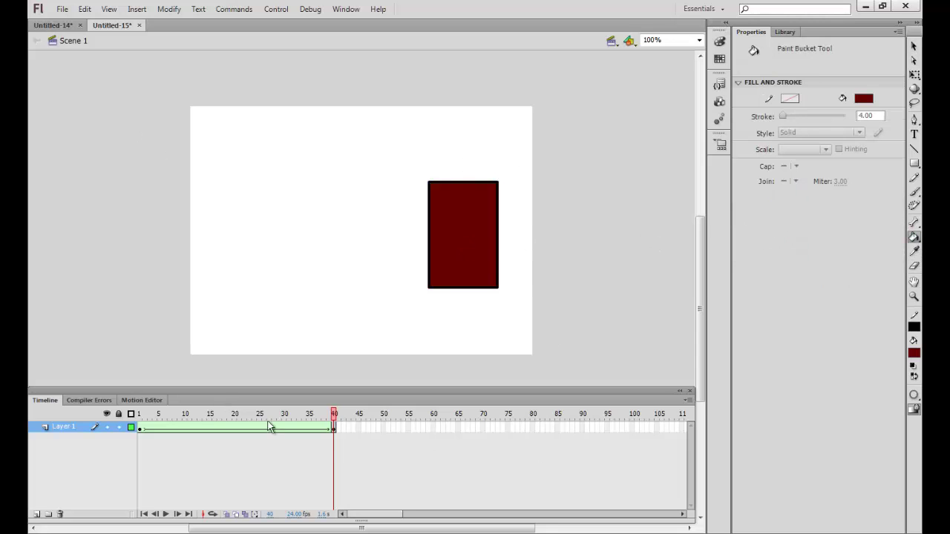
{"action": "mouse_move", "coordinate": [334, 418]}
{"action": "left_mouse_down"}
{"action": "mouse_move", "coordinate": [114, 450]}
{"action": "mouse_move", "coordinate": [335, 431]}
{"action": "mouse_move", "coordinate": [149, 431]}
{"action": "mouse_move", "coordinate": [334, 418]}
{"action": "mouse_move", "coordinate": [143, 421]}
{"action": "left_mouse_up"}
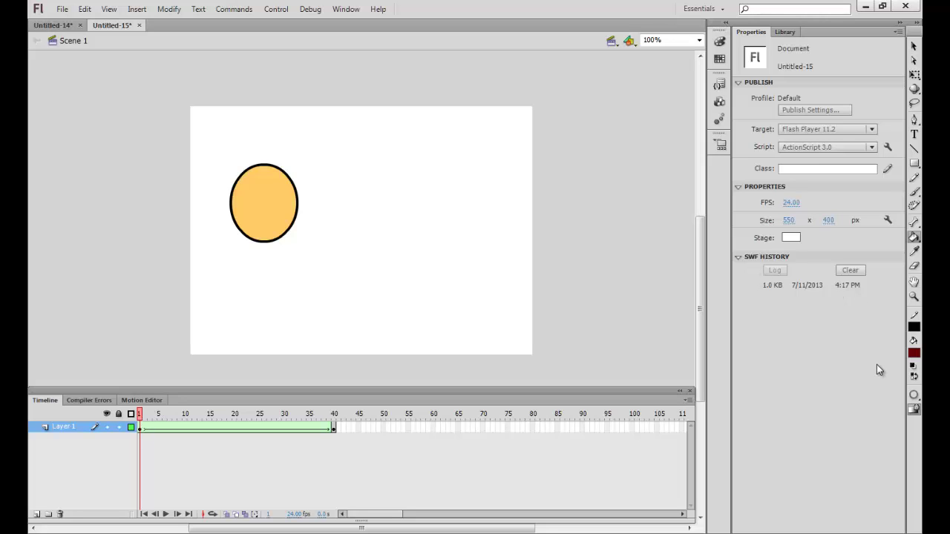
Paint the starting circle at frame 1 dark red.
{"action": "left_click", "coordinate": [914, 355]}
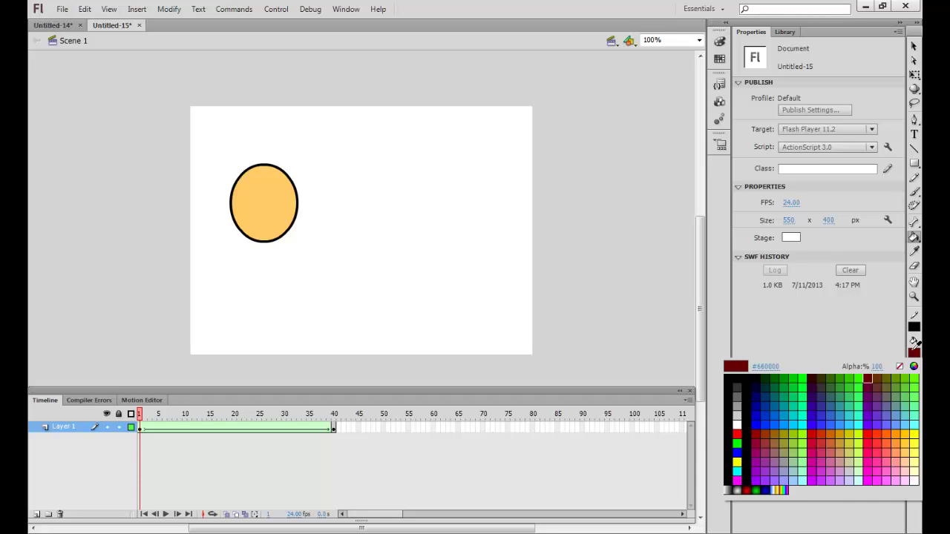
{"action": "left_click", "coordinate": [258, 200]}
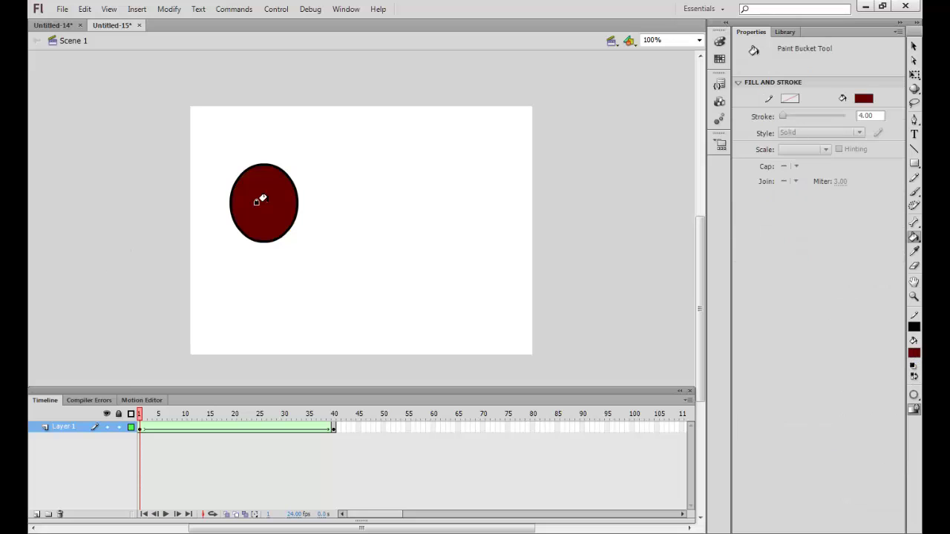
{"action": "left_click", "coordinate": [334, 430]}
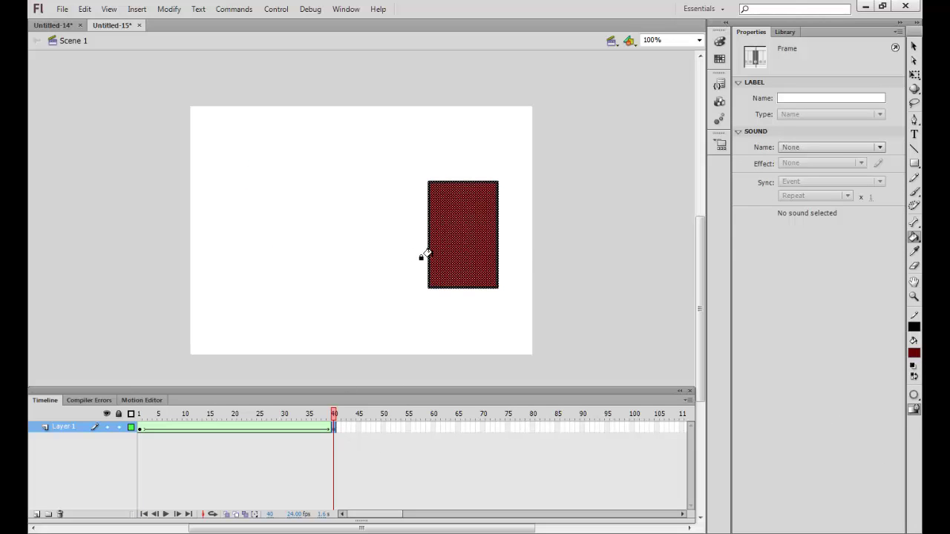
Set the frame-40 rectangle's fill alpha to 0% so it becomes transparent.
{"action": "left_click", "coordinate": [915, 354]}
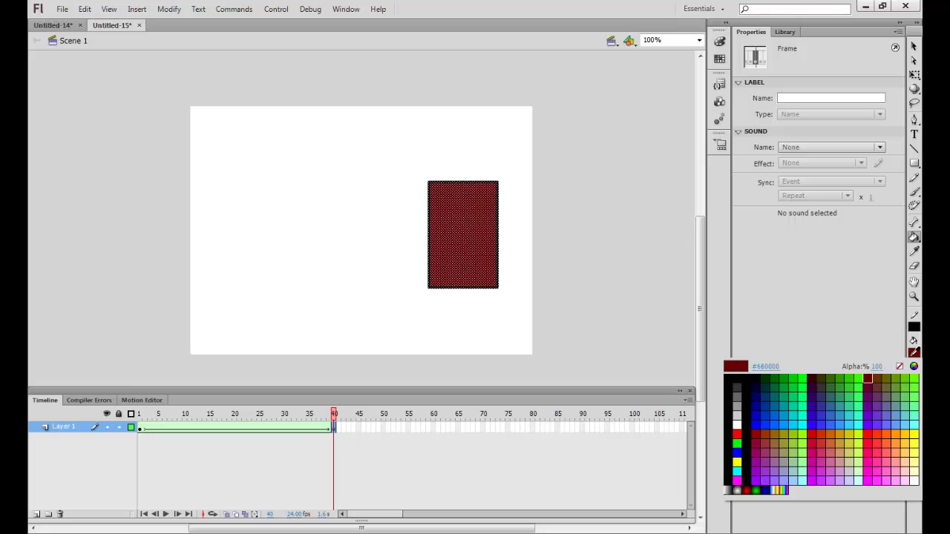
{"action": "left_click", "coordinate": [879, 367]}
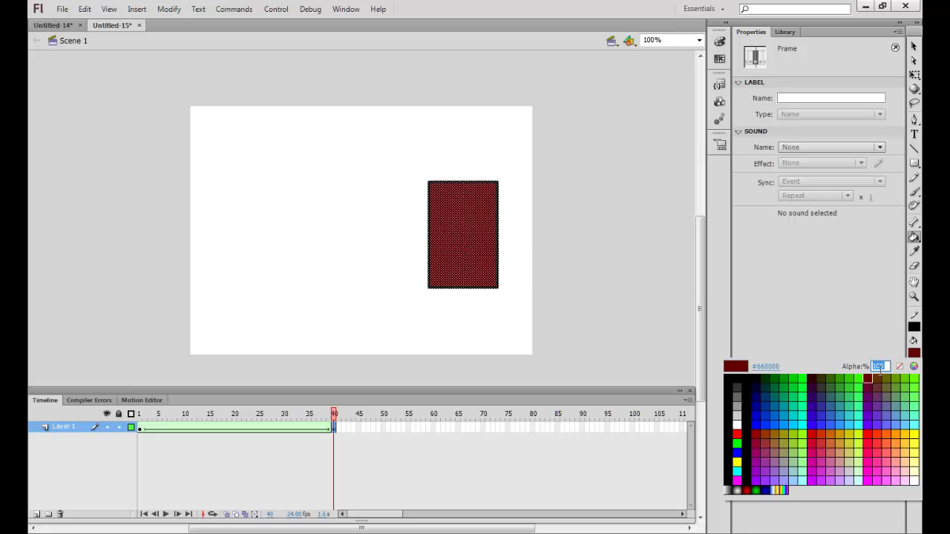
{"action": "type", "text": "0"}
{"action": "key", "text": "Return"}
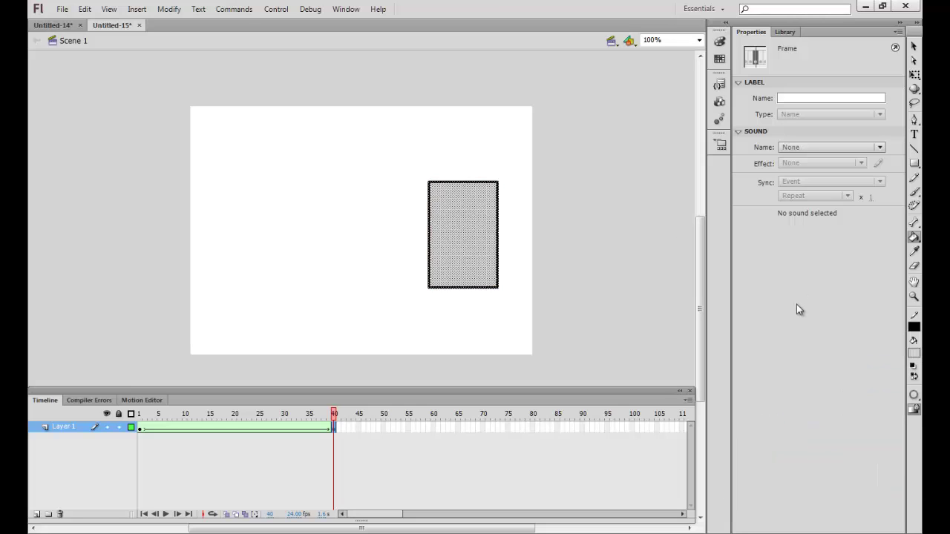
{"action": "left_click_drag", "start_coordinate": [333, 417], "coordinate": [139, 417]}
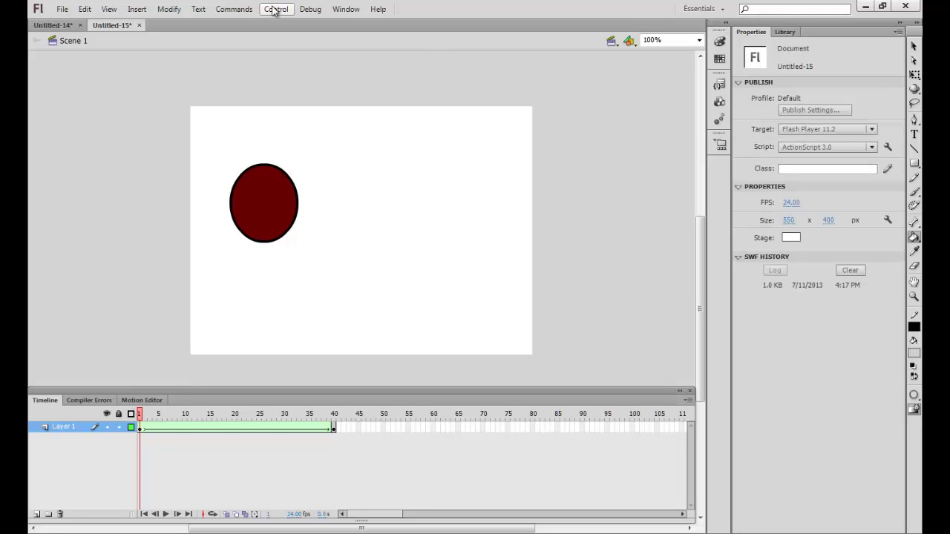
{"action": "key", "text": "ctrl+Return"}
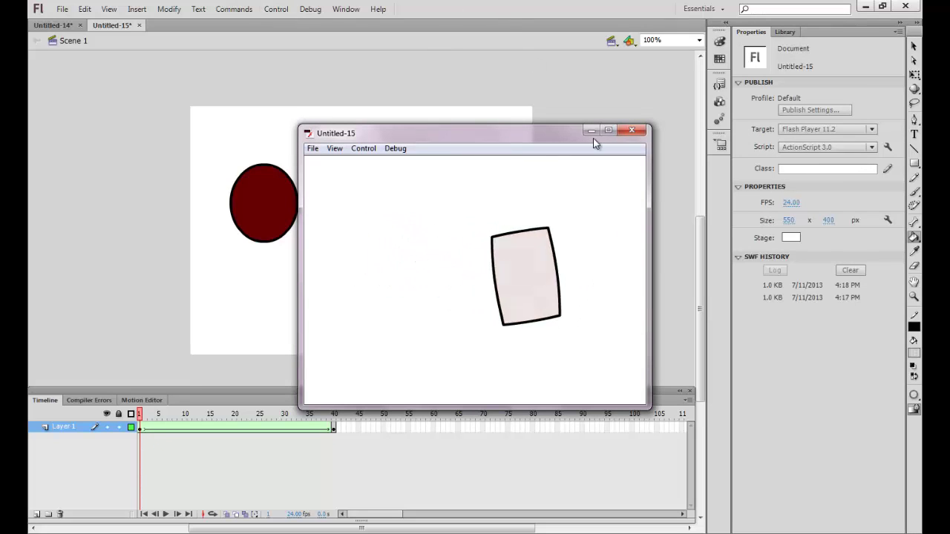
{"action": "left_click", "coordinate": [626, 131]}
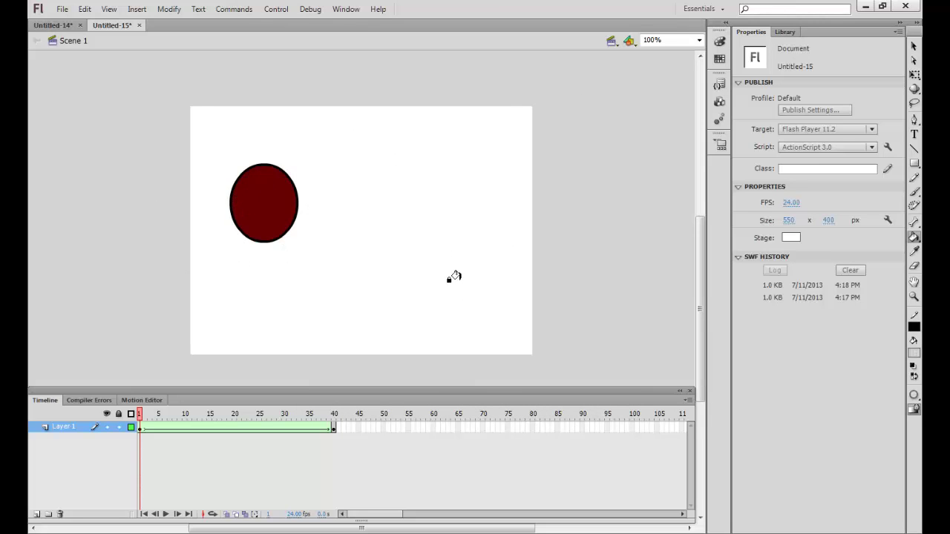
Draw a second oval up and to the right of the red circle.
{"action": "left_click", "coordinate": [916, 164]}
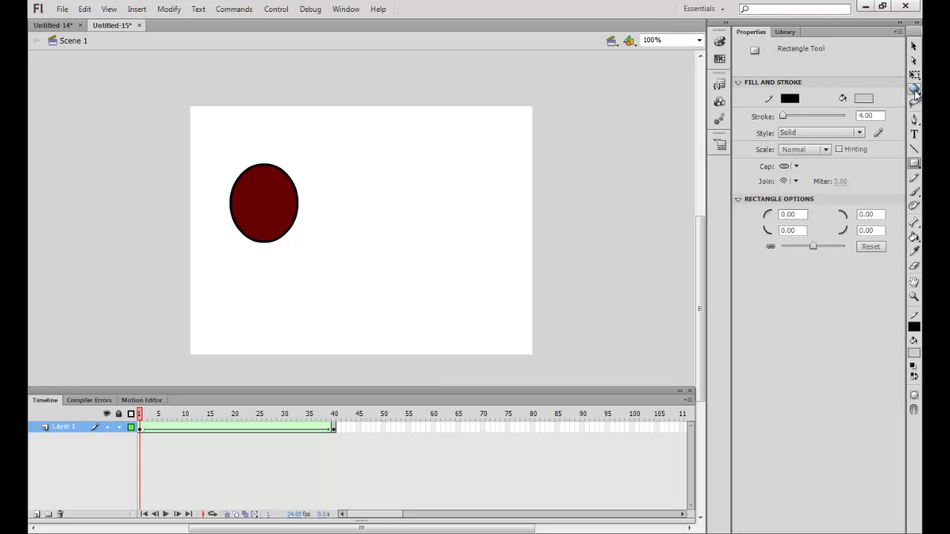
{"action": "left_click", "coordinate": [915, 163]}
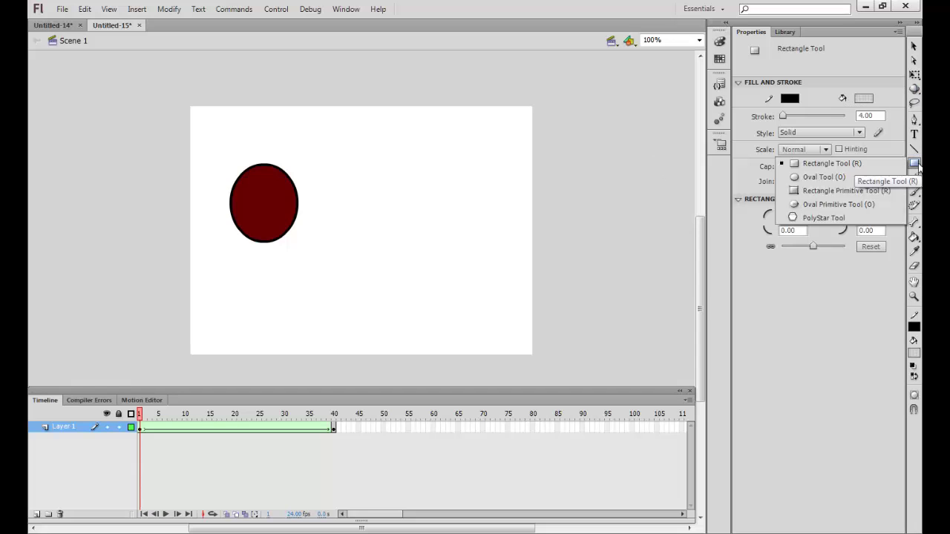
{"action": "left_click", "coordinate": [914, 163]}
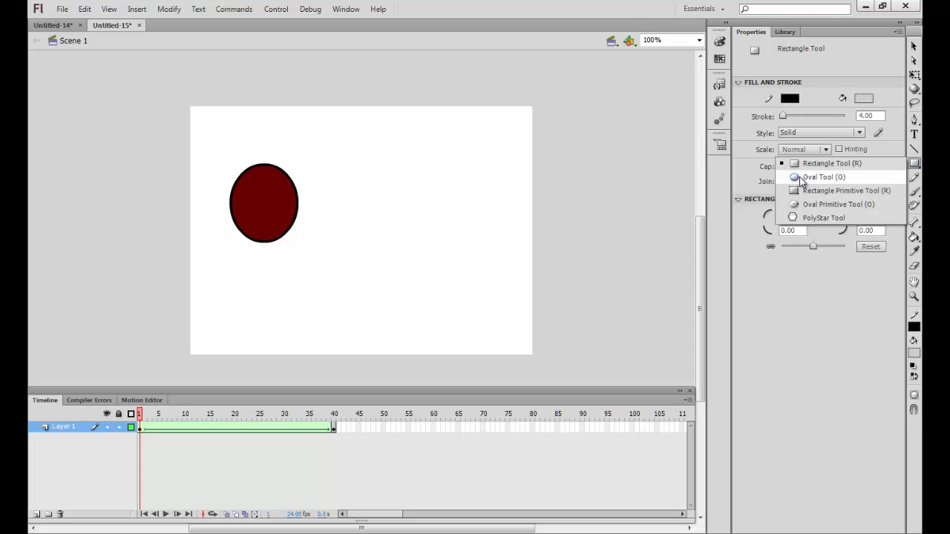
{"action": "left_click", "coordinate": [791, 179]}
{"action": "left_click_drag", "start_coordinate": [311, 124], "coordinate": [418, 201]}
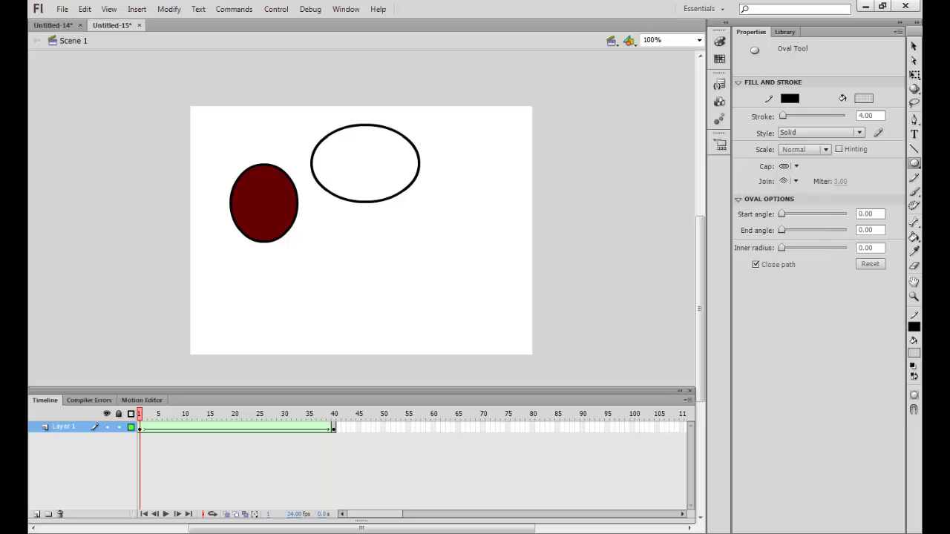
Set the fill to blue at 100% alpha and paint the new oval with it.
{"action": "left_click", "coordinate": [914, 354]}
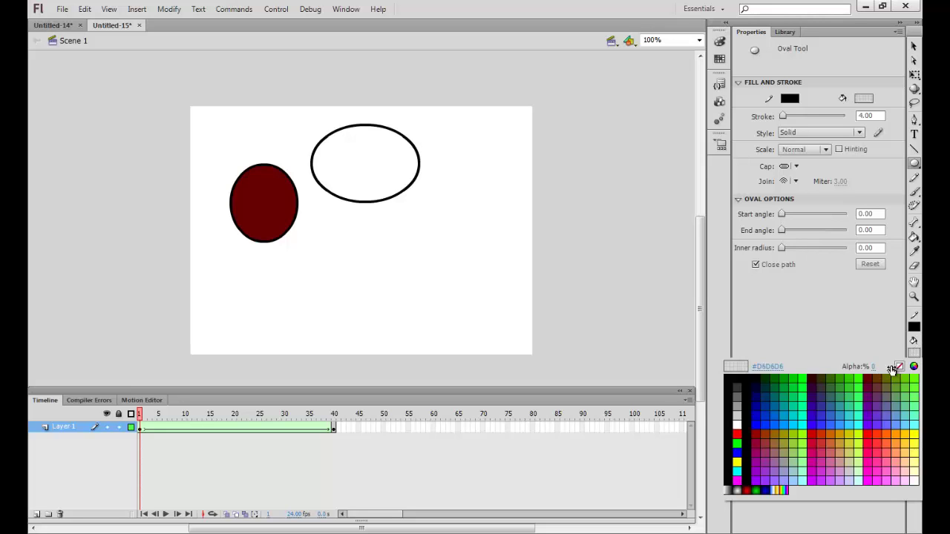
{"action": "left_click", "coordinate": [874, 366]}
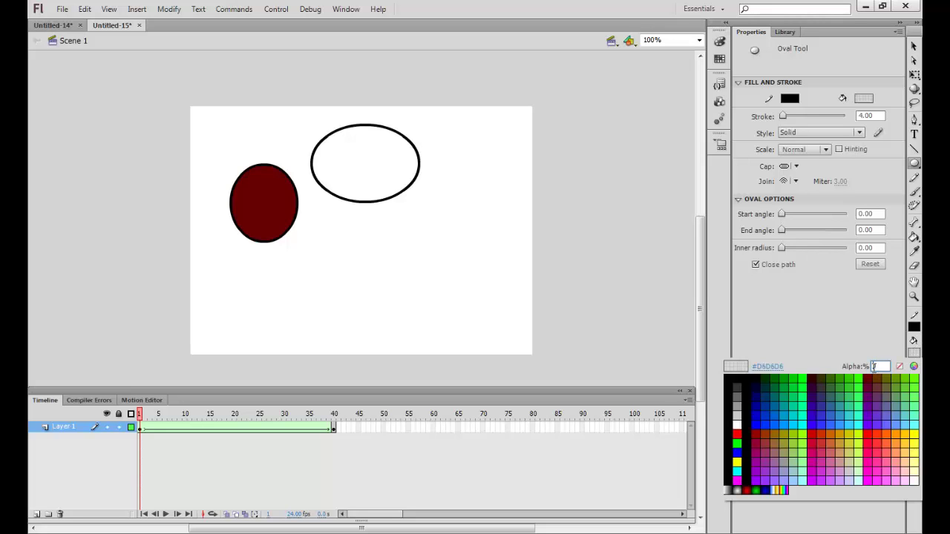
{"action": "type", "text": "100"}
{"action": "left_click", "coordinate": [759, 420]}
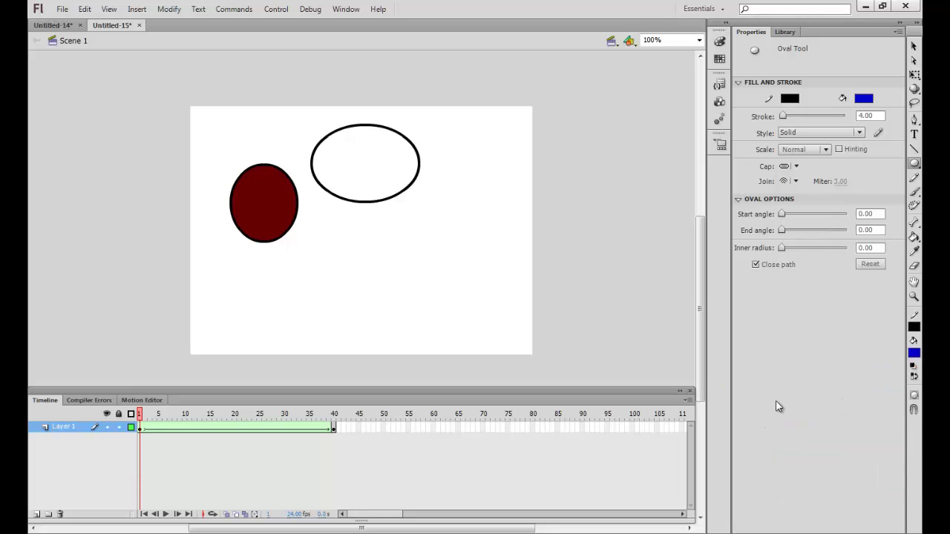
{"action": "left_click", "coordinate": [914, 237]}
{"action": "left_click", "coordinate": [361, 164]}
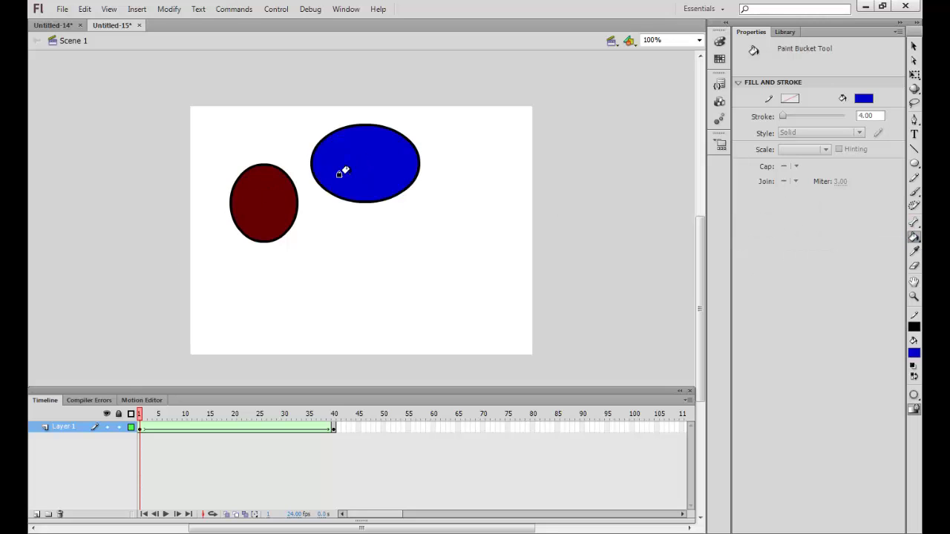
Fill the frame-40 rectangle solid blue, then run Test Movie to preview both shapes morphing.
{"action": "mouse_move", "coordinate": [142, 417]}
{"action": "left_mouse_down"}
{"action": "mouse_move", "coordinate": [334, 416]}
{"action": "mouse_move", "coordinate": [334, 438]}
{"action": "left_mouse_up"}
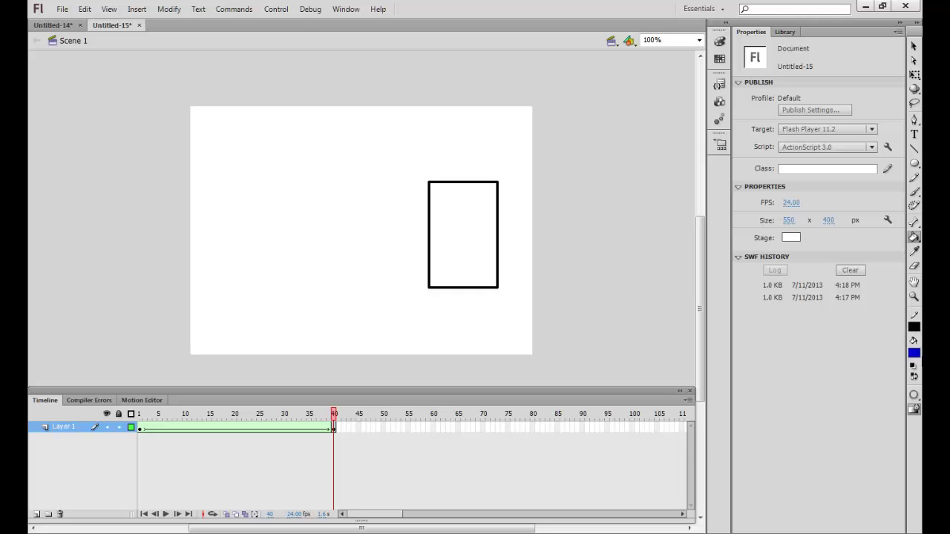
{"action": "left_click", "coordinate": [463, 238]}
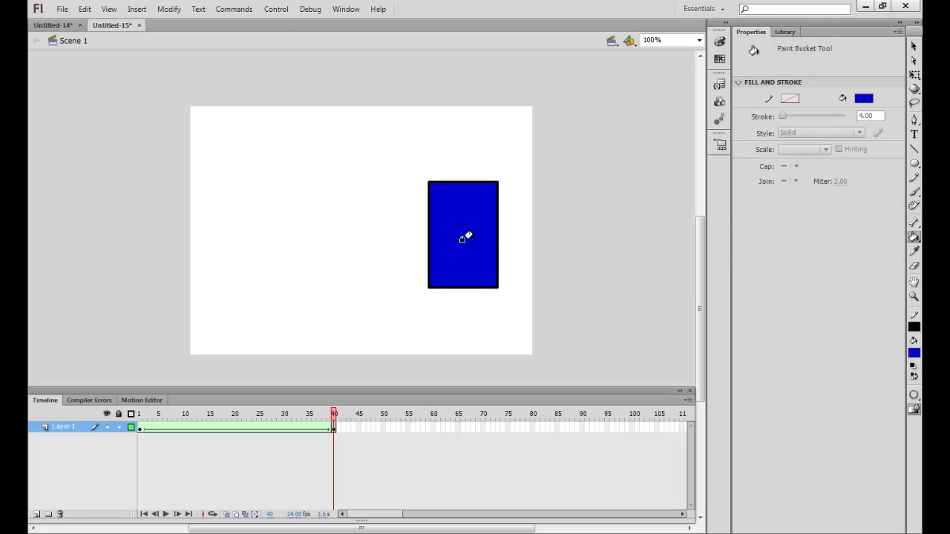
{"action": "left_click", "coordinate": [242, 13]}
{"action": "mouse_move", "coordinate": [276, 9]}
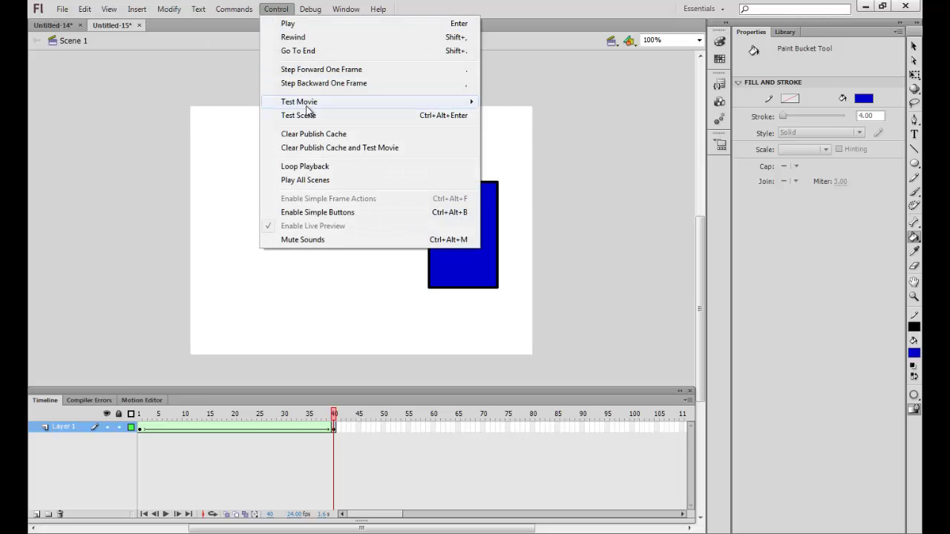
{"action": "mouse_move", "coordinate": [299, 102]}
{"action": "left_click", "coordinate": [510, 178]}
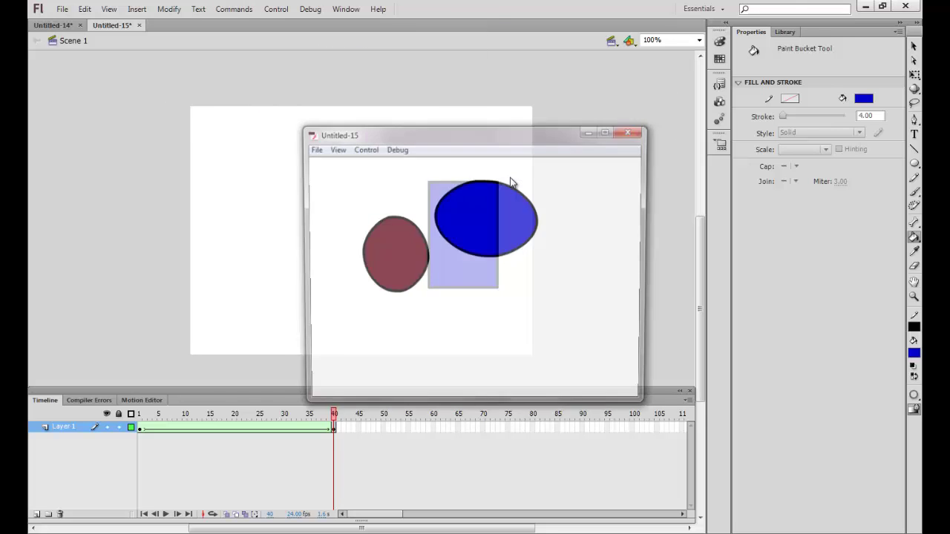